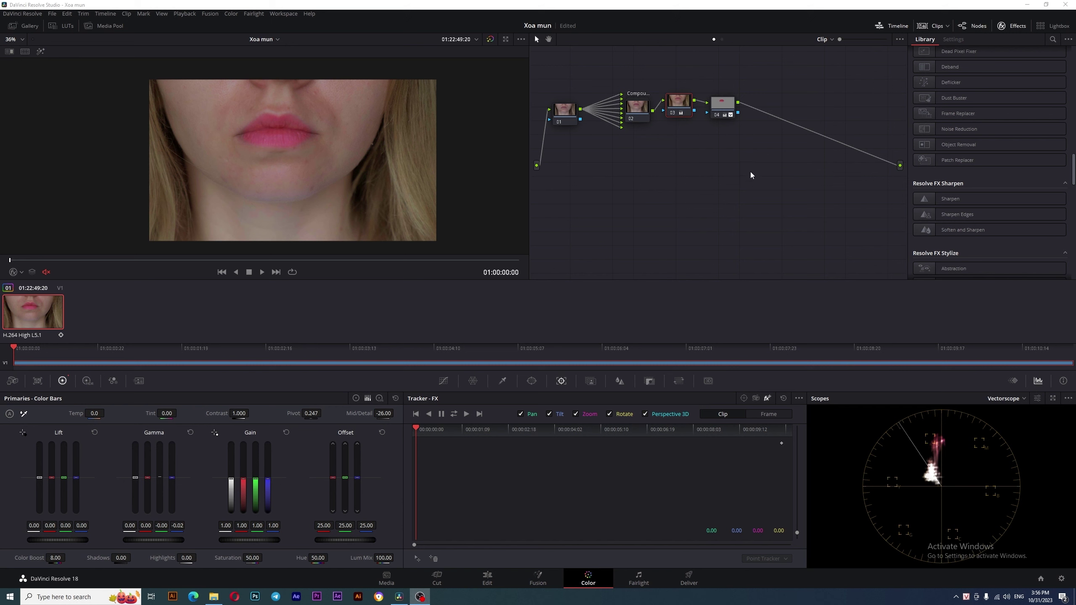
Step: Disable repair nodes 02, 03 and 04 with Ctrl+D, then view the timeline on the Edit page
drag(601, 78, 745, 151)
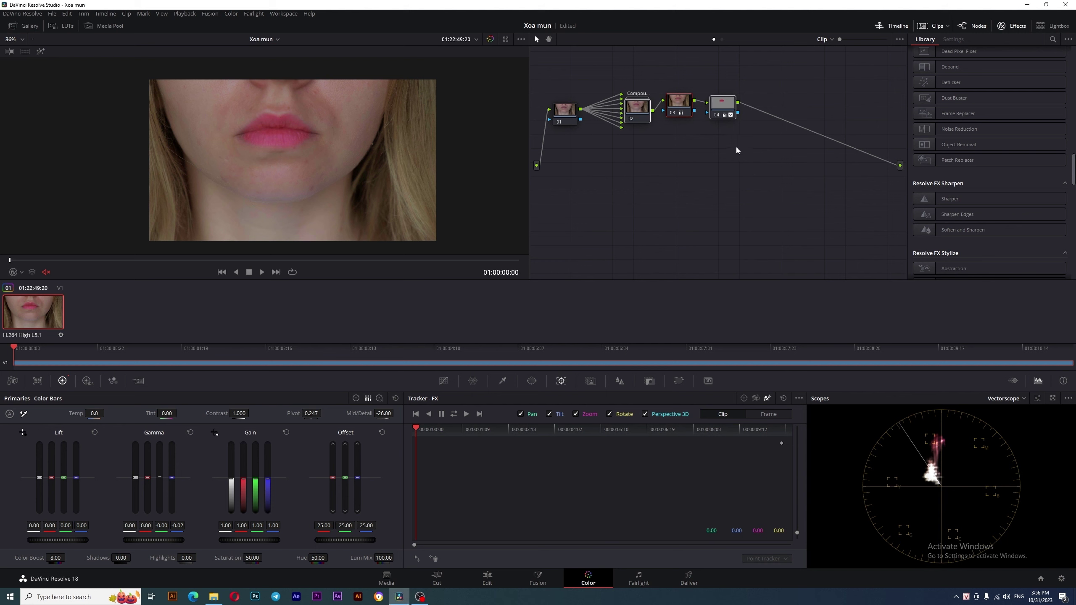
key(ctrl+d)
key(ctrl+d)
key(ctrl+d)
key(ctrl+d)
click(487, 578)
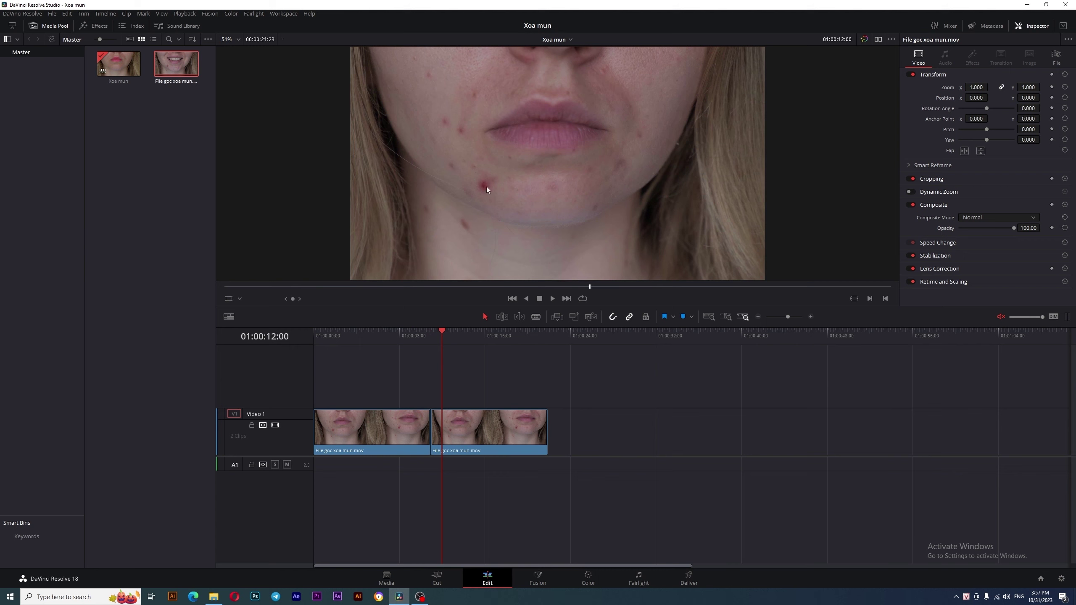
Step: Back on the Color page for the second clip, add serial node 02 after node 01
click(588, 581)
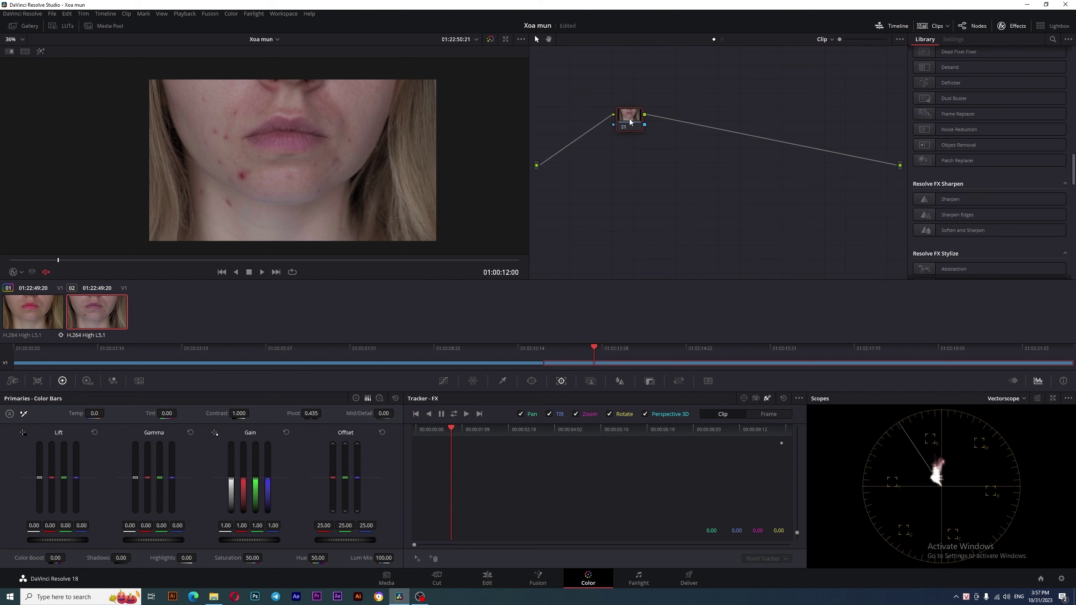
drag(631, 120, 578, 104)
right_click(577, 104)
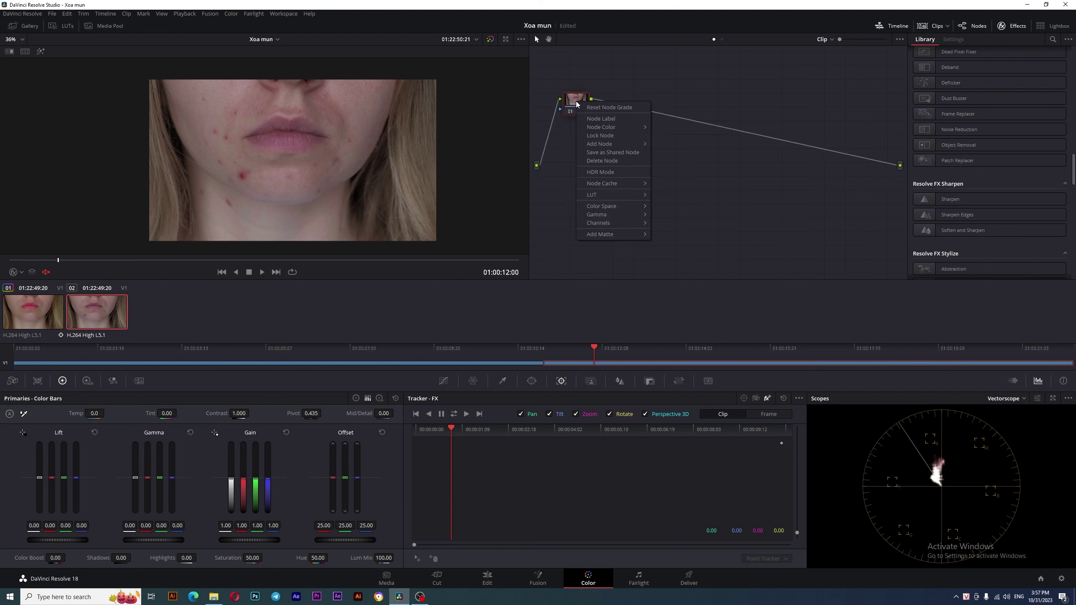
mouse_move(626, 146)
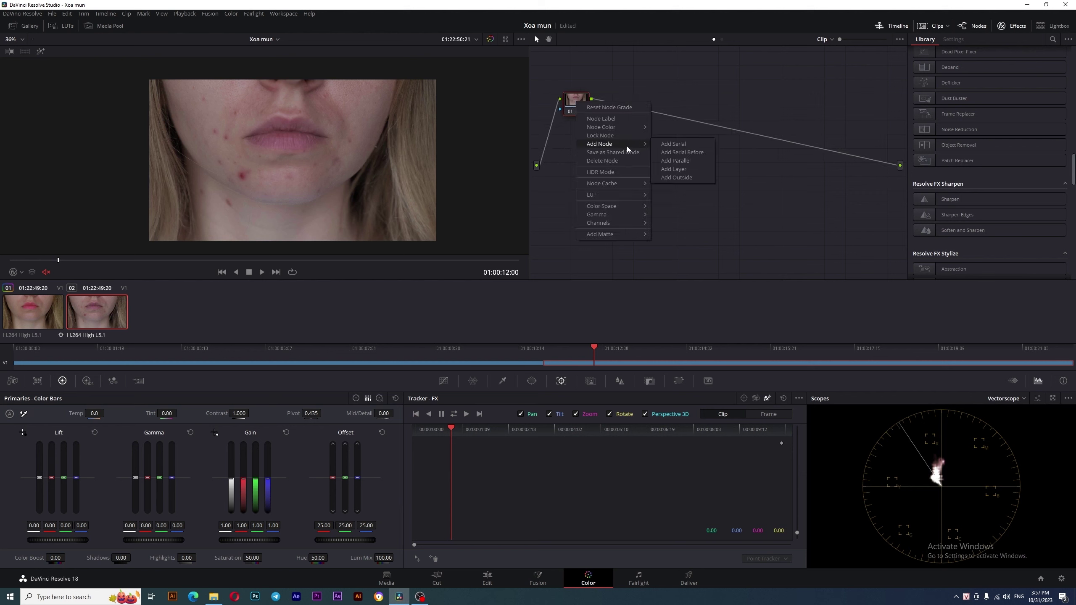
click(683, 146)
Step: Apply the Patch Replacer effect from the Effects Library to node 02
drag(618, 100, 622, 89)
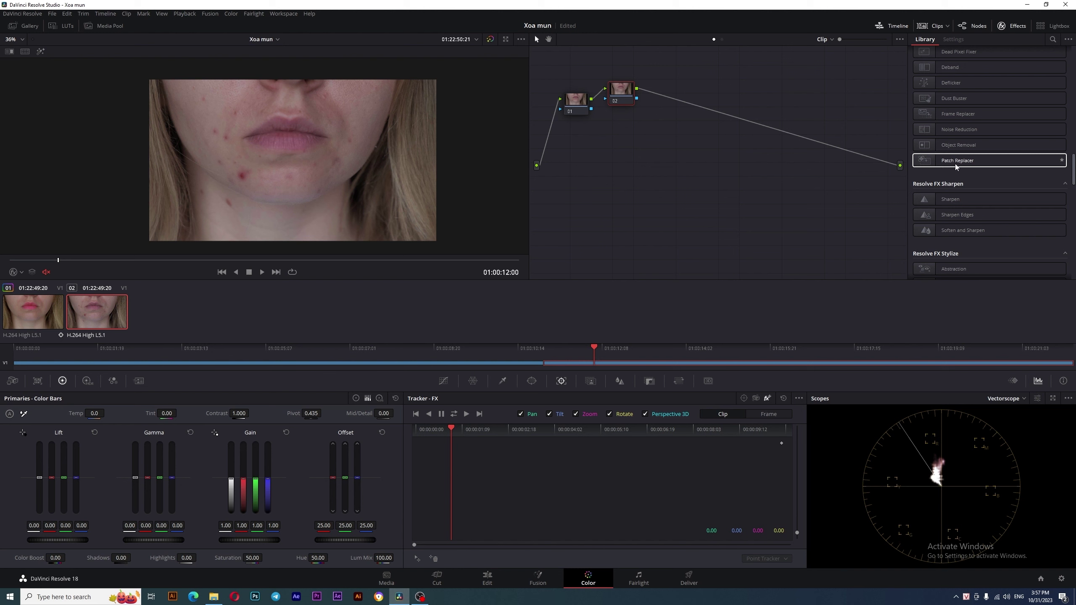
drag(968, 166, 627, 99)
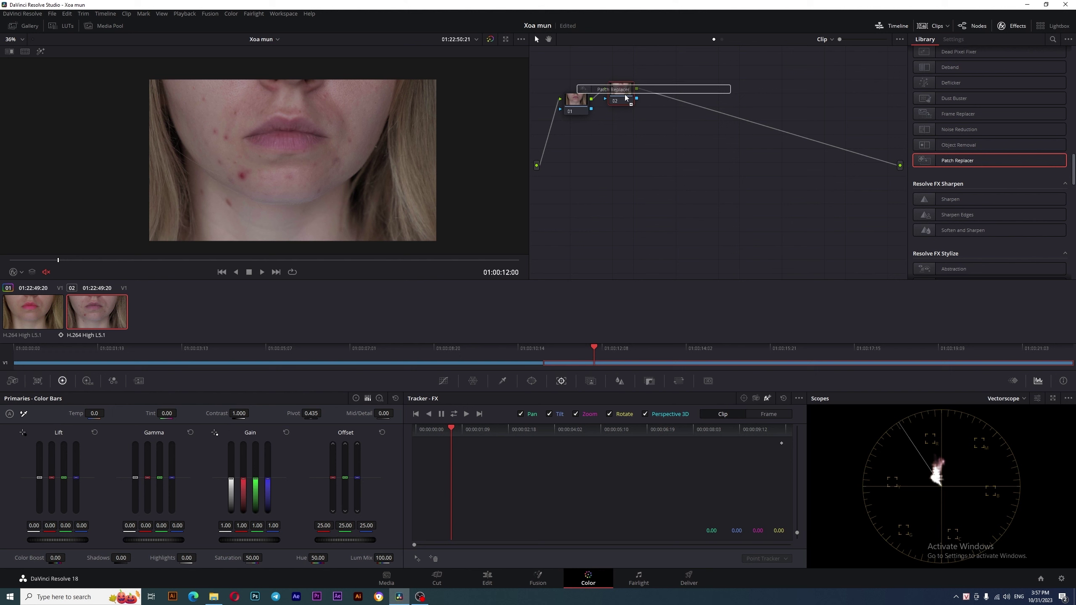
drag(626, 98, 608, 104)
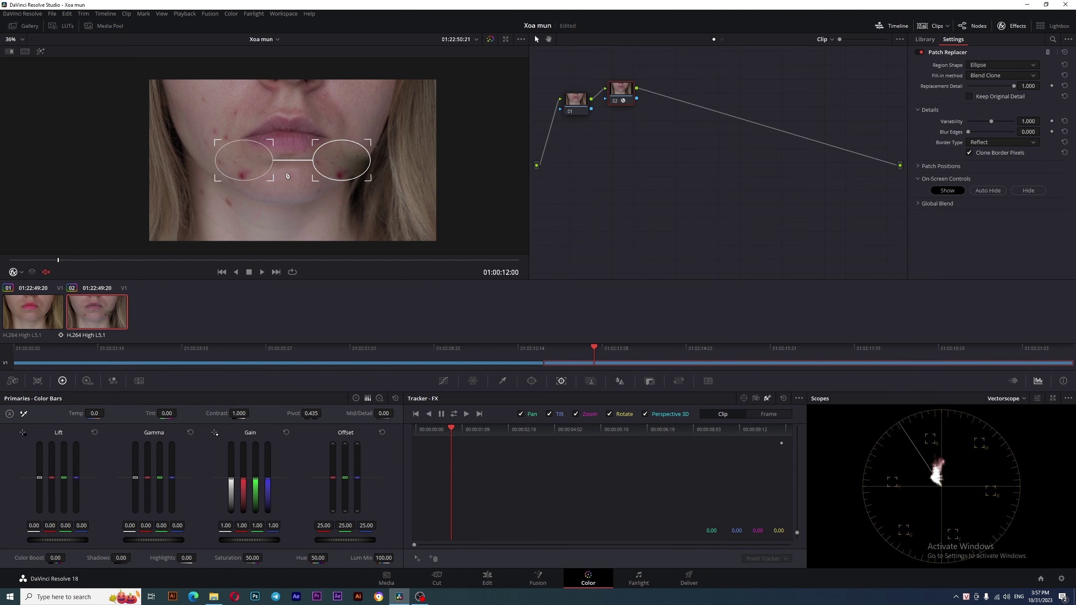
Step: Move the source patch onto the hair at left and shrink the target patch ellipse
scroll(271, 162, up, 5)
scroll(297, 163, up, 5)
scroll(202, 155, down, 2)
scroll(202, 154, down, 2)
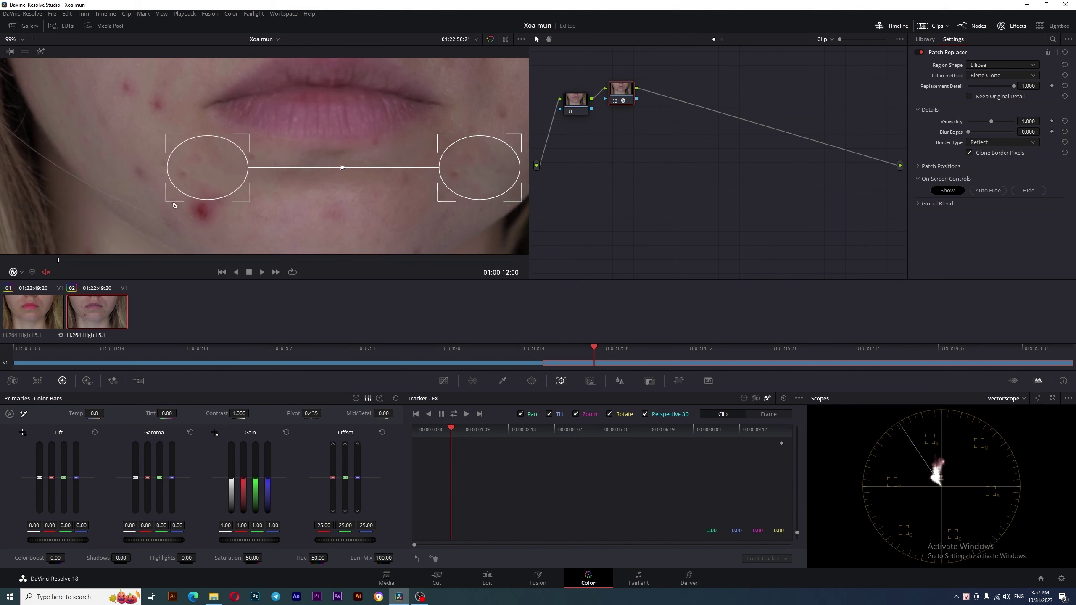
scroll(237, 174, down, 2)
drag(238, 173, 62, 187)
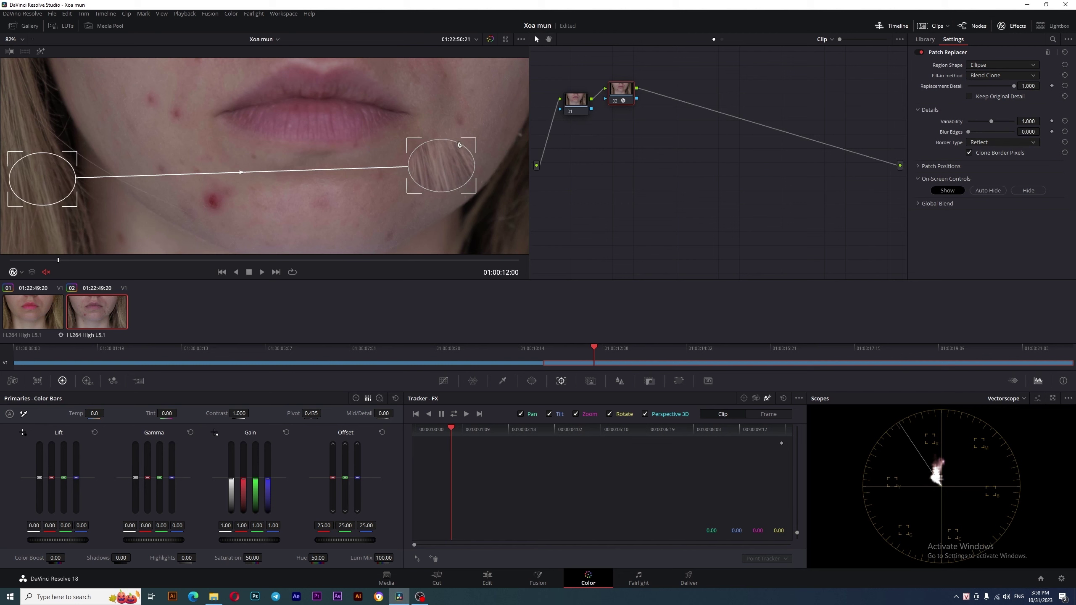
mouse_move(474, 139)
mouse_down()
mouse_move(462, 155)
mouse_move(456, 142)
mouse_move(480, 148)
mouse_move(416, 94)
mouse_move(344, 186)
mouse_move(453, 153)
mouse_up()
Step: Keep the Ellipse shape and Blend Clone fill-in, and move the target patch onto the lips
click(1002, 65)
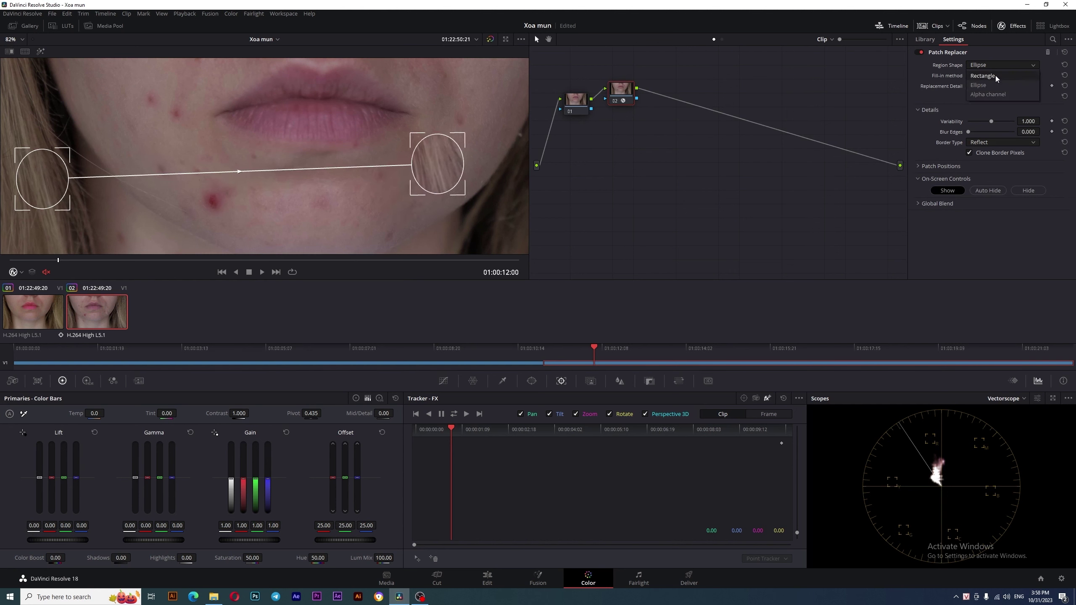
click(1019, 66)
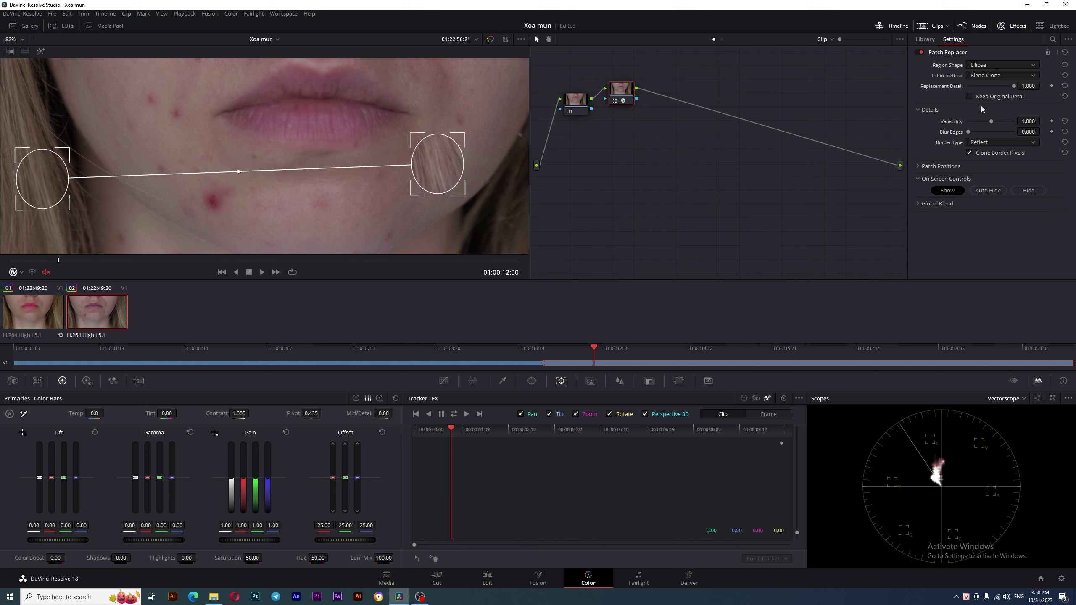
click(1011, 77)
click(1007, 86)
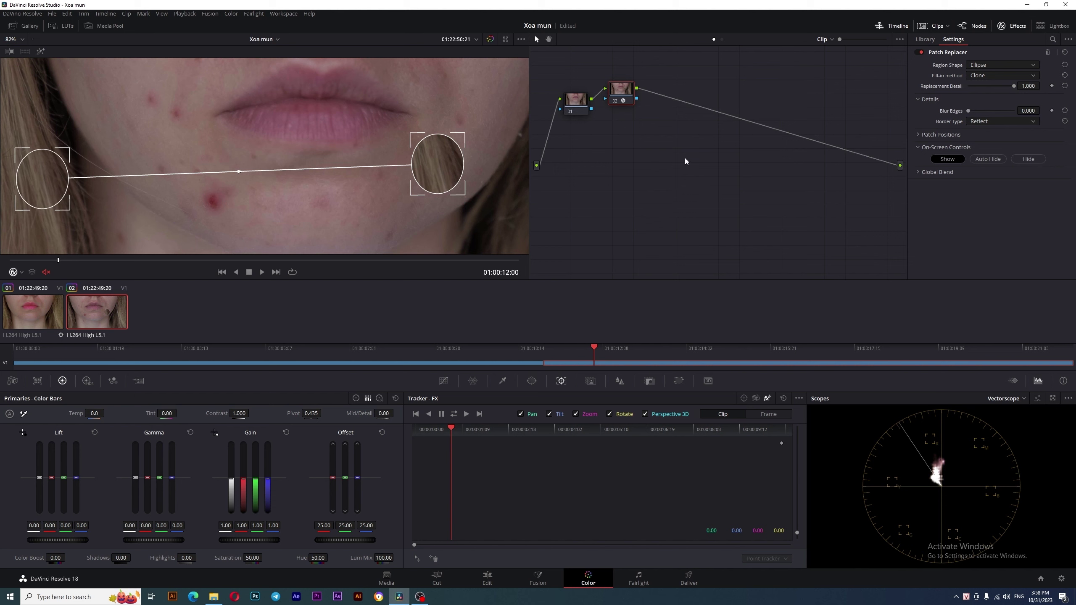
click(1005, 75)
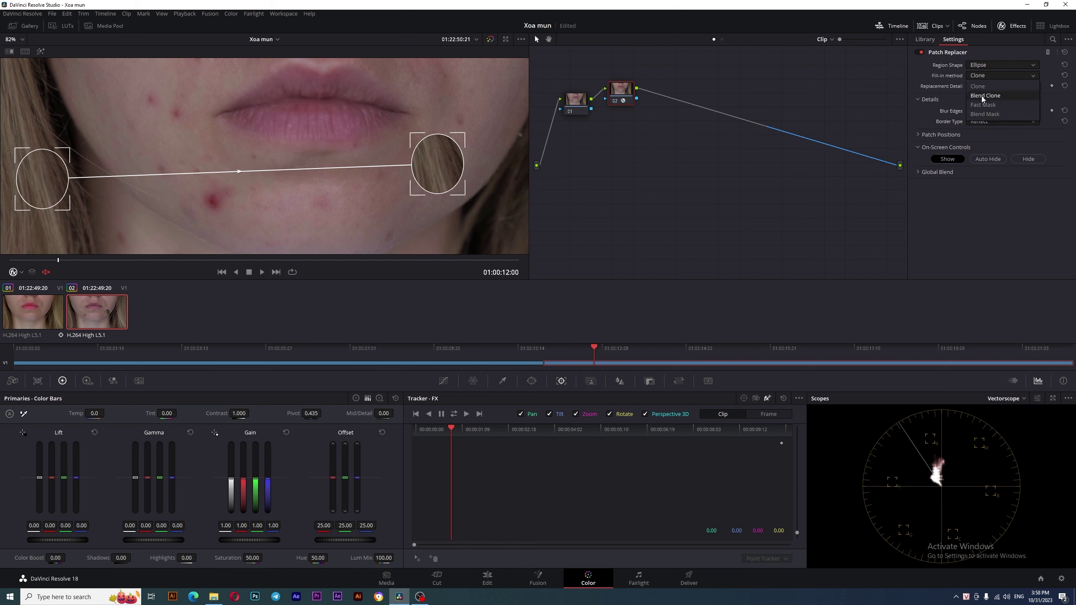
click(1017, 104)
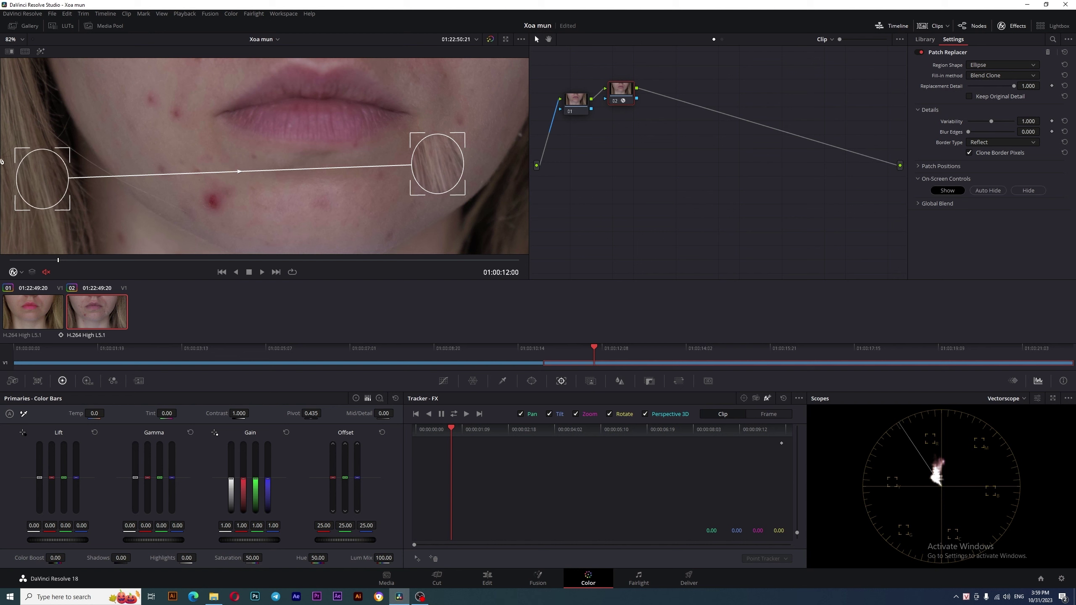
mouse_move(446, 168)
mouse_down()
mouse_move(319, 110)
mouse_move(347, 109)
mouse_up()
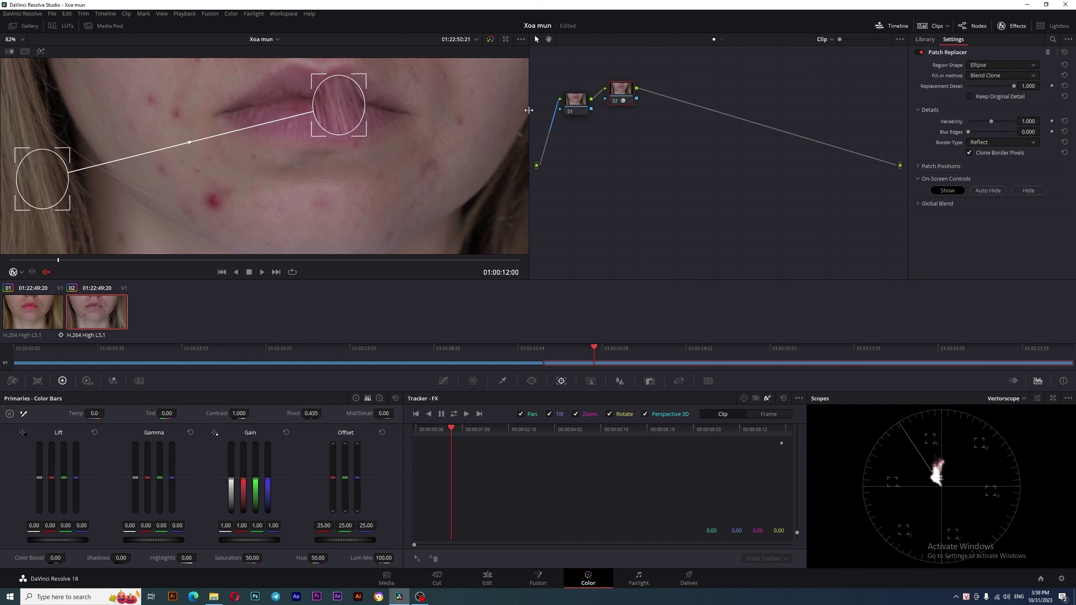
click(1027, 74)
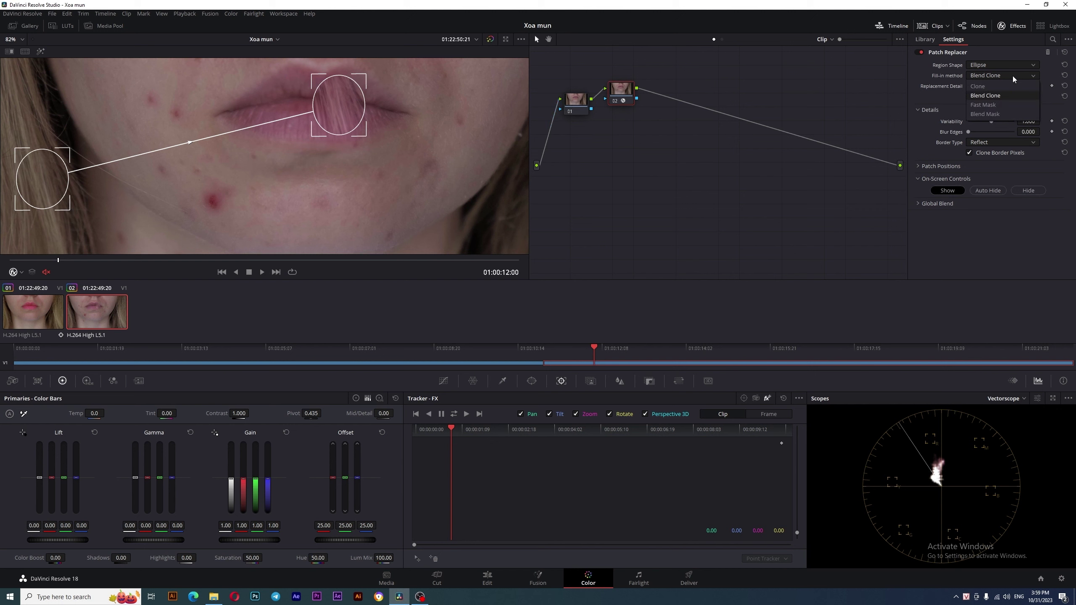
click(984, 108)
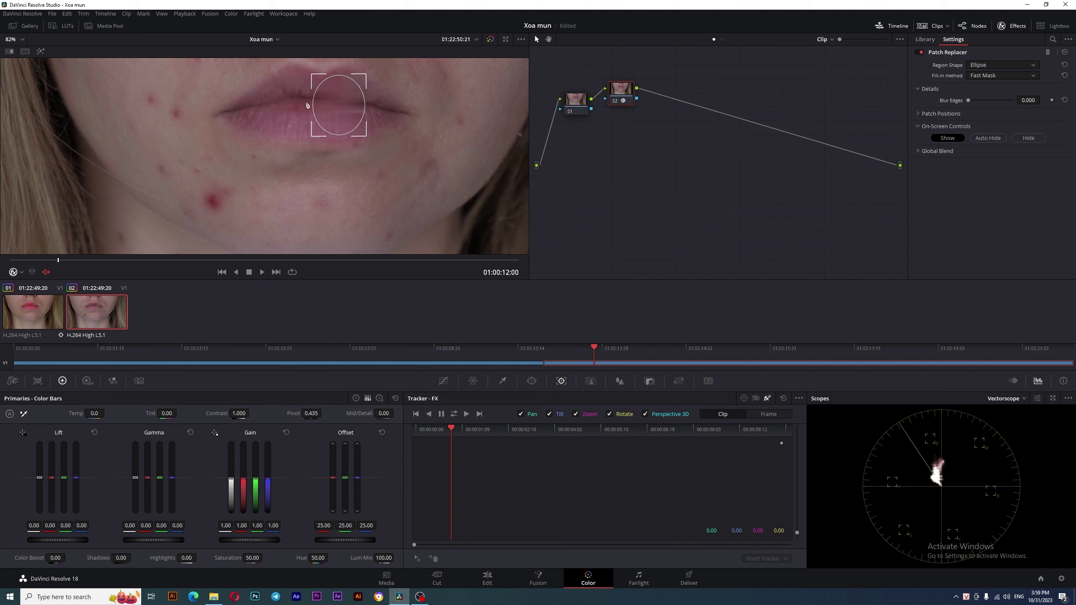
click(1030, 77)
click(976, 115)
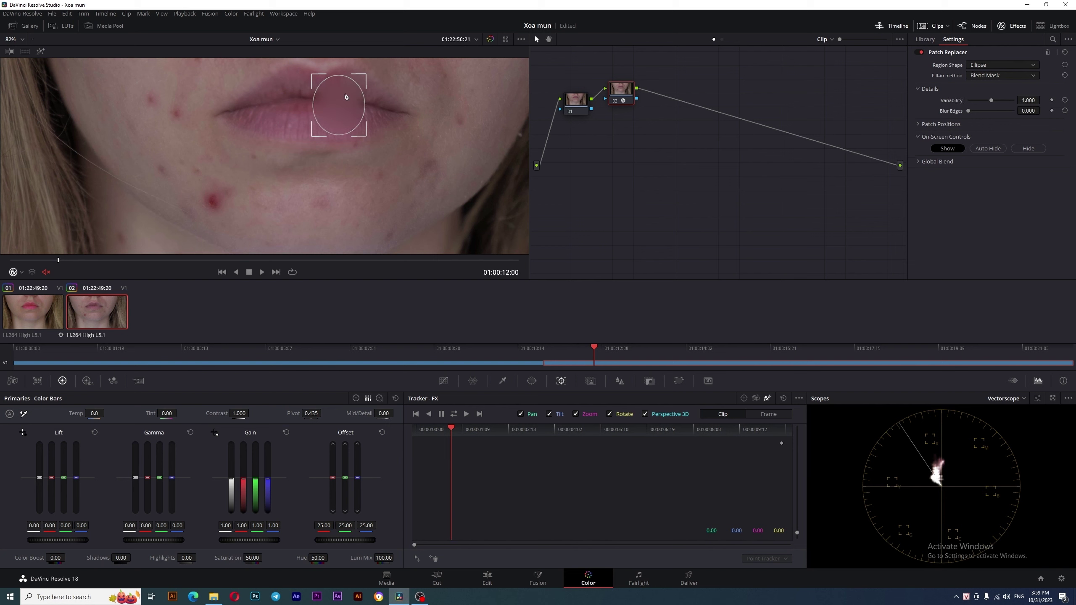
click(1002, 75)
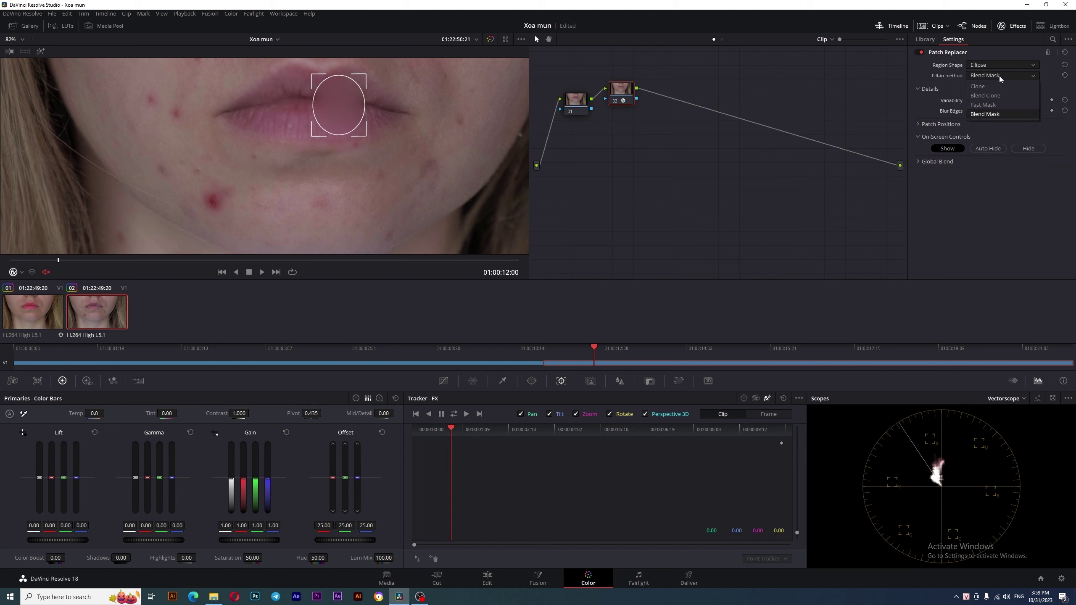
click(983, 104)
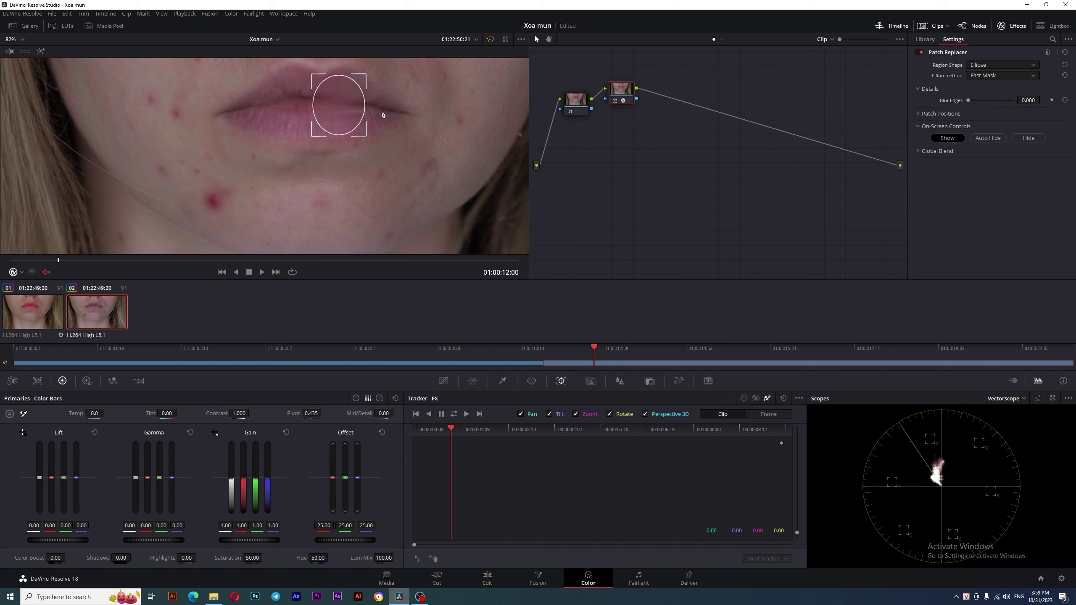
click(977, 75)
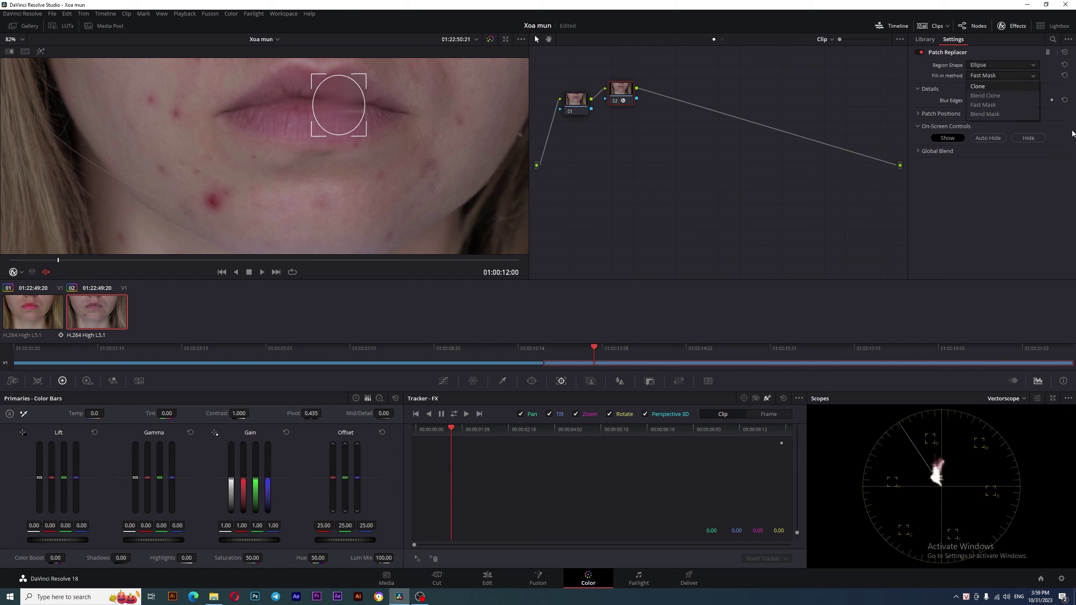
click(1002, 96)
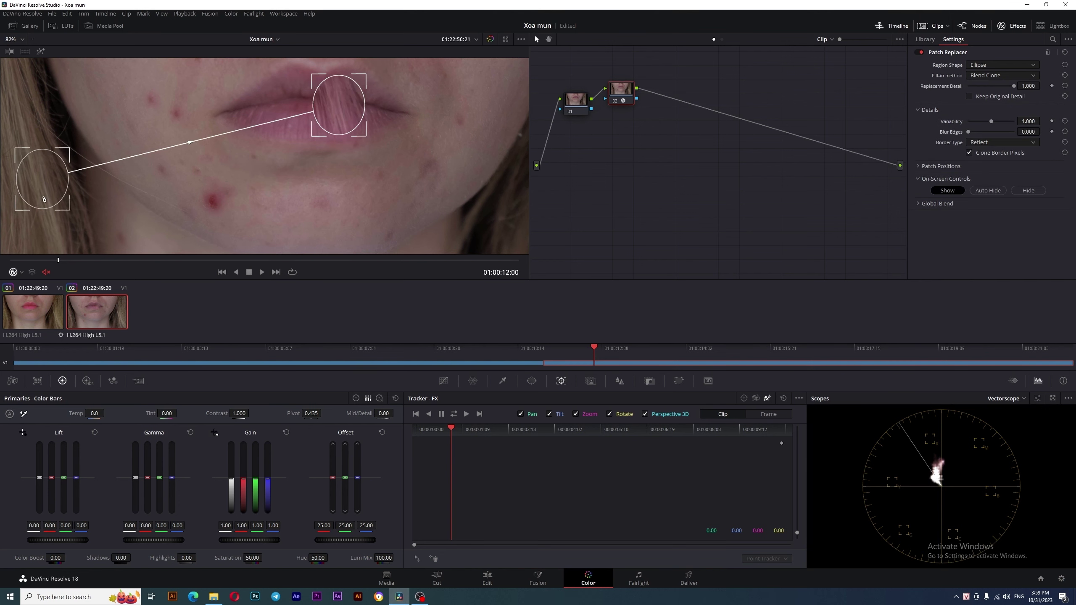
Step: Move the target patch from the lips down to the chin and set Replacement Detail to 0.486
mouse_move(345, 105)
mouse_down()
mouse_move(328, 196)
mouse_move(445, 167)
mouse_up()
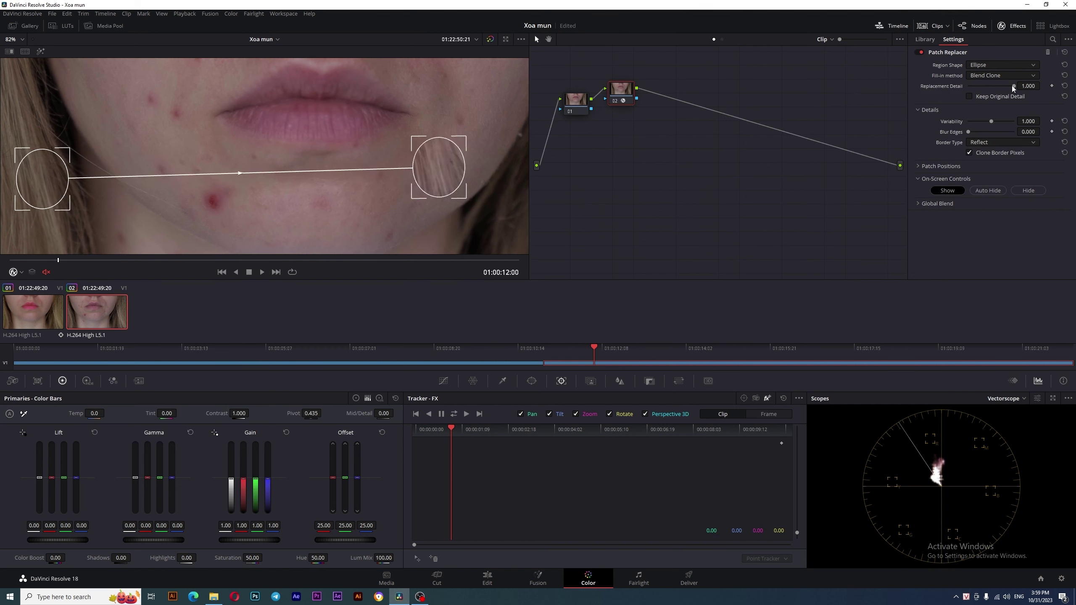
mouse_move(1012, 86)
mouse_down()
mouse_move(979, 88)
mouse_move(1018, 93)
mouse_move(977, 92)
mouse_up()
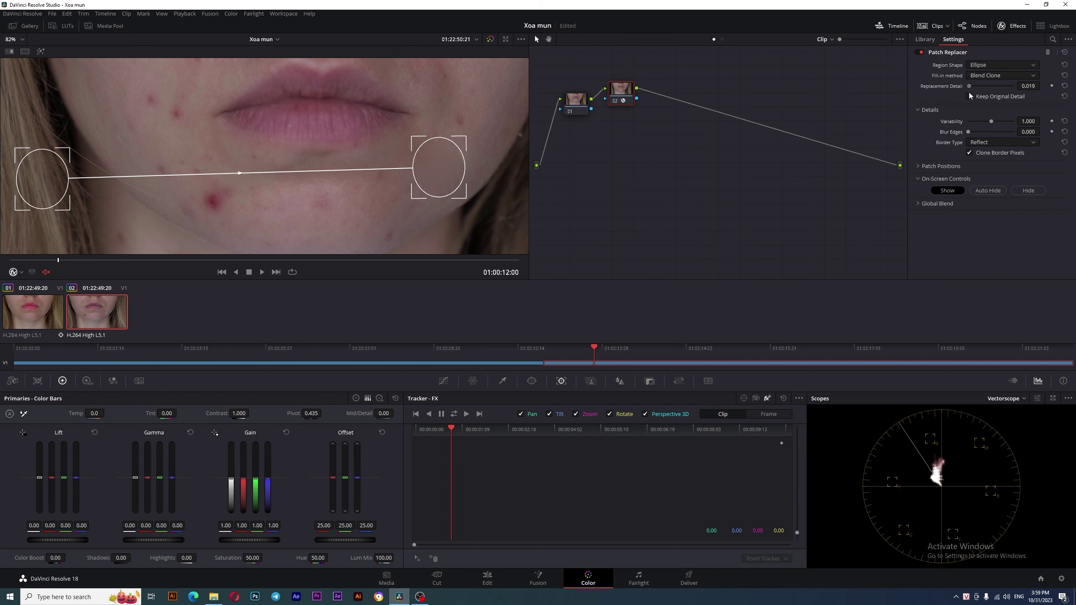
drag(1012, 98, 1038, 100)
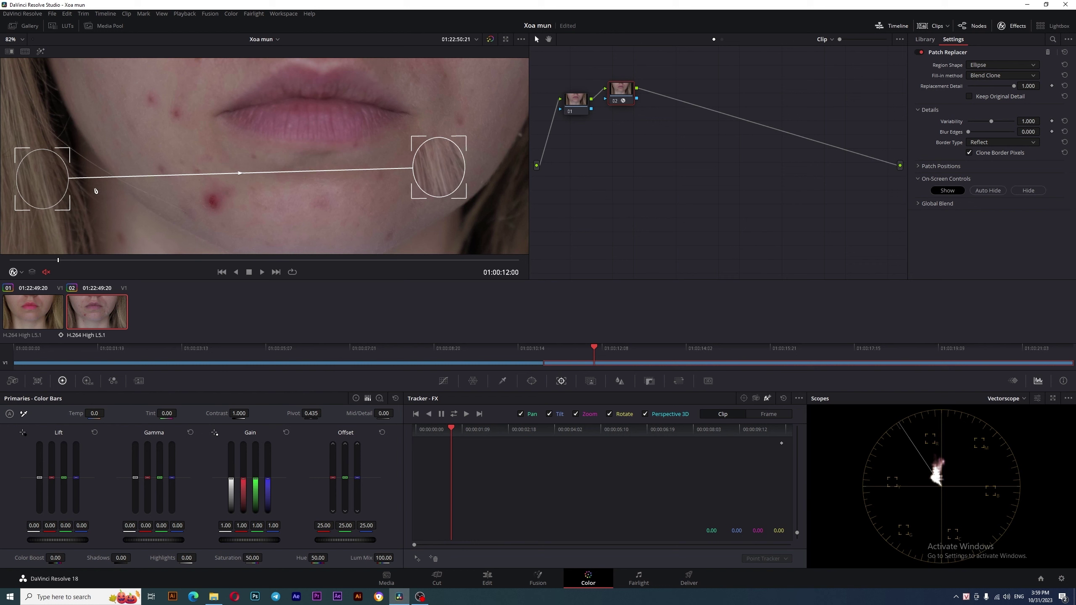
drag(1019, 88, 989, 87)
scroll(347, 209, up, 2)
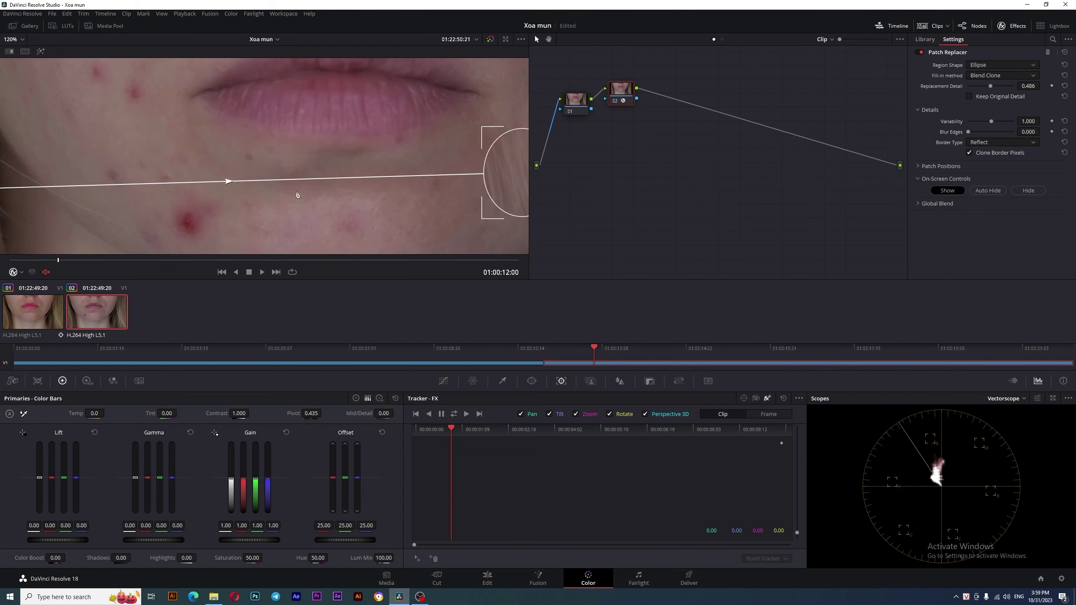
scroll(235, 192, down, 2)
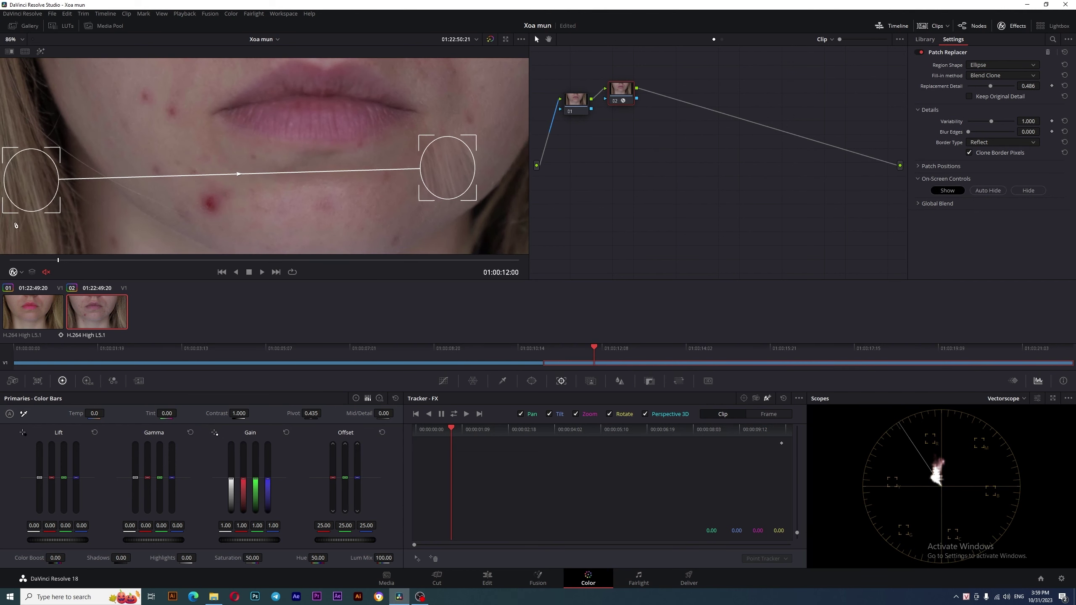
scroll(225, 201, up, 2)
scroll(225, 200, down, 3)
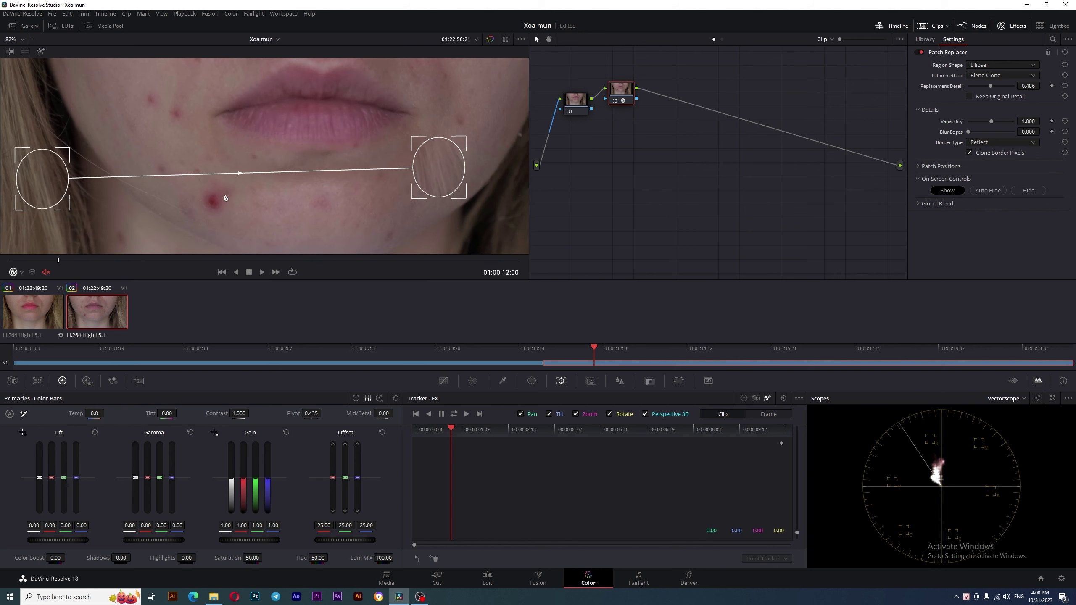
scroll(214, 203, up, 3)
scroll(313, 212, up, 3)
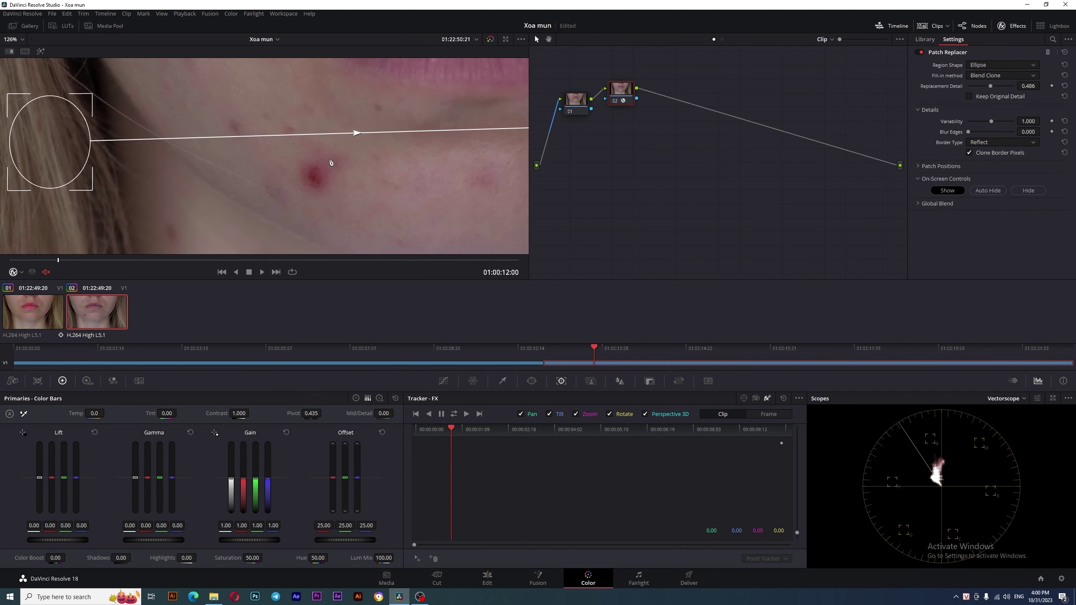
scroll(315, 214, up, 1)
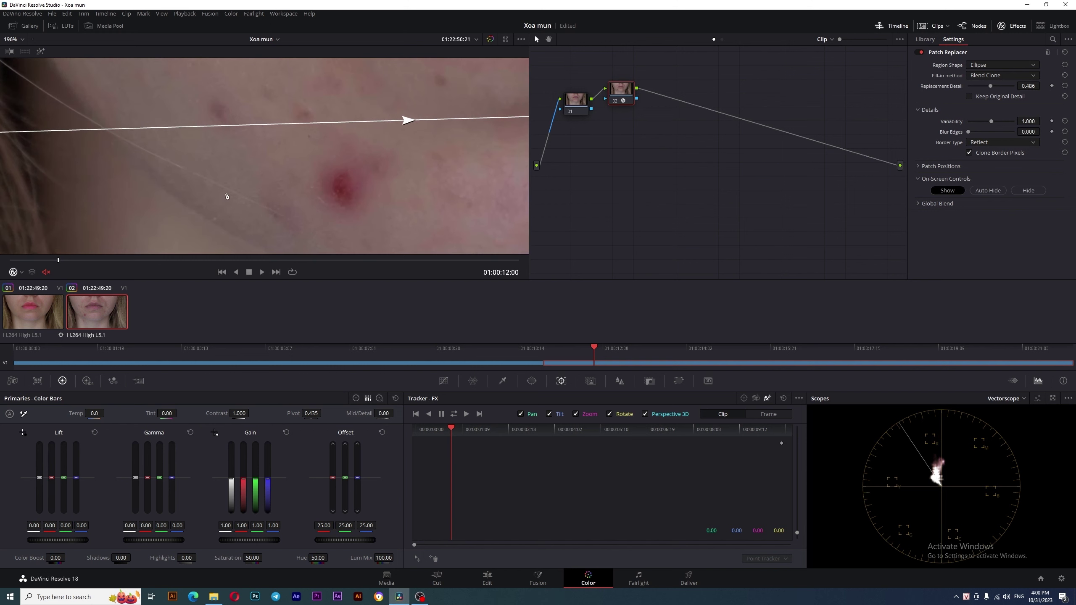
scroll(299, 198, down, 2)
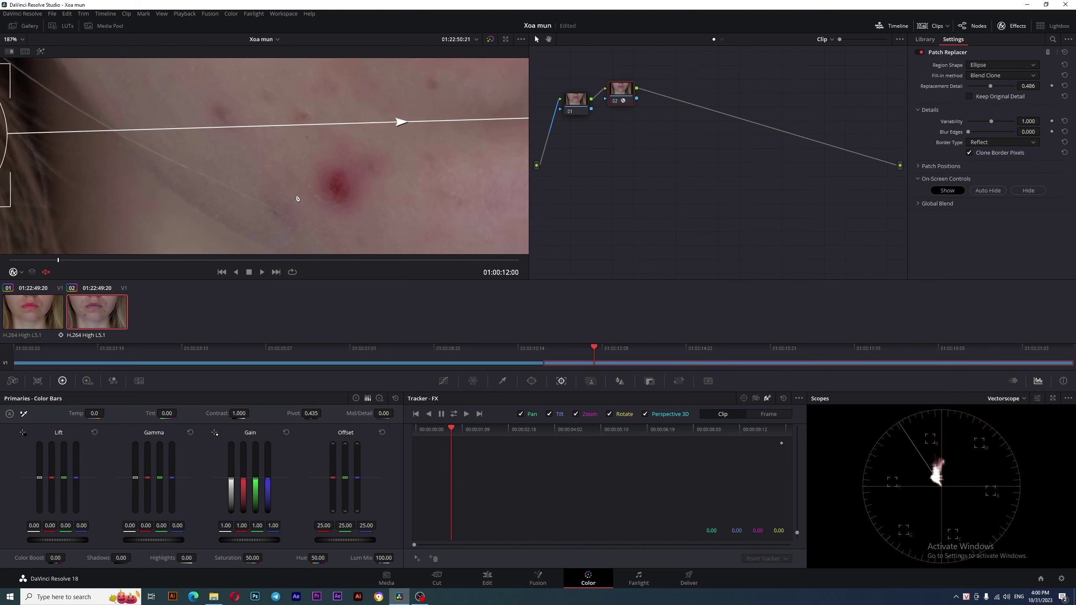
scroll(295, 197, down, 2)
scroll(351, 168, down, 2)
scroll(381, 203, up, 2)
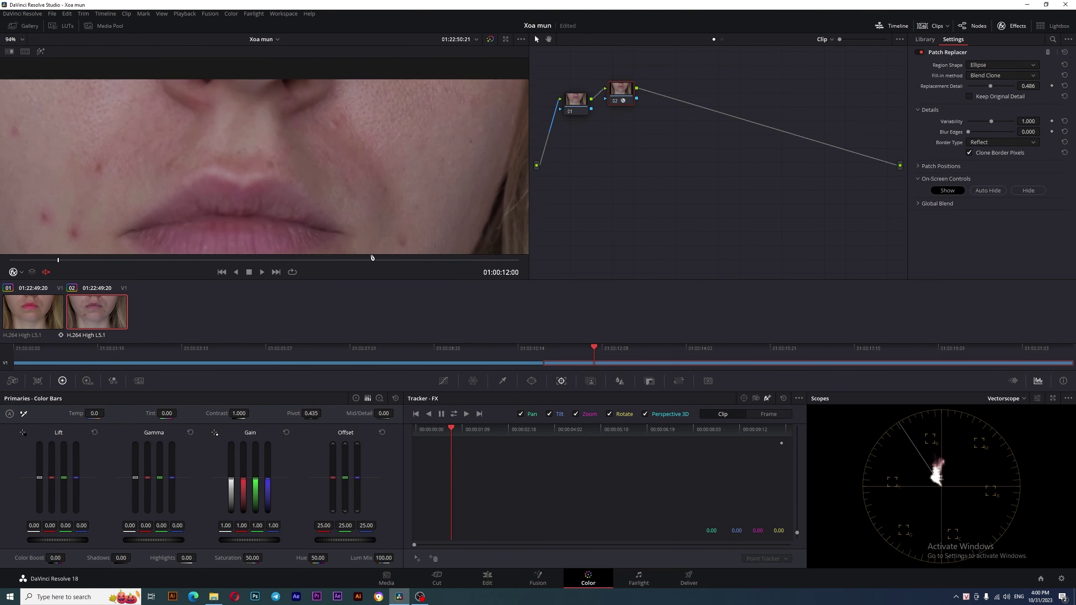
scroll(409, 199, up, 1)
scroll(409, 169, up, 1)
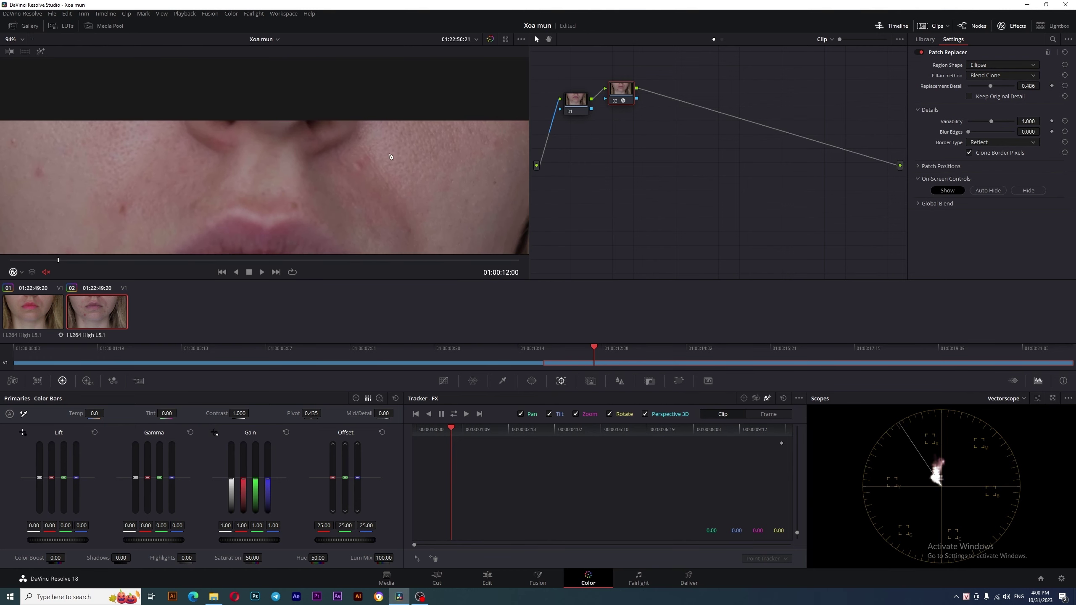
scroll(361, 178, down, 2)
scroll(254, 190, down, 1)
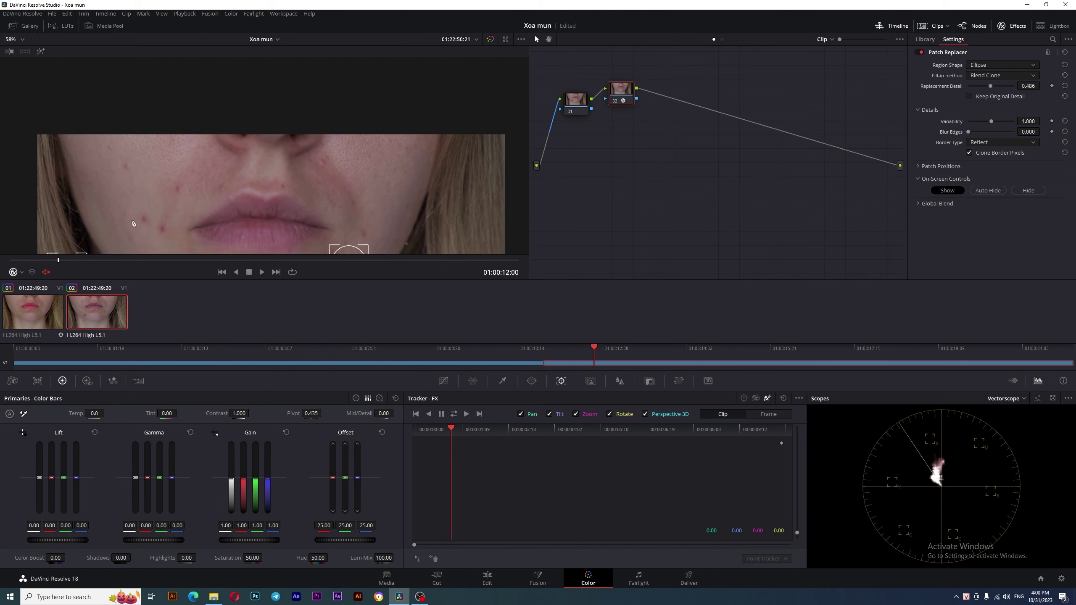
scroll(189, 198, up, 1)
Step: Raise Replacement Detail to 1.000 and nudge the right-hand patch, trying Keep Original Detail on then off
drag(189, 199, 314, 105)
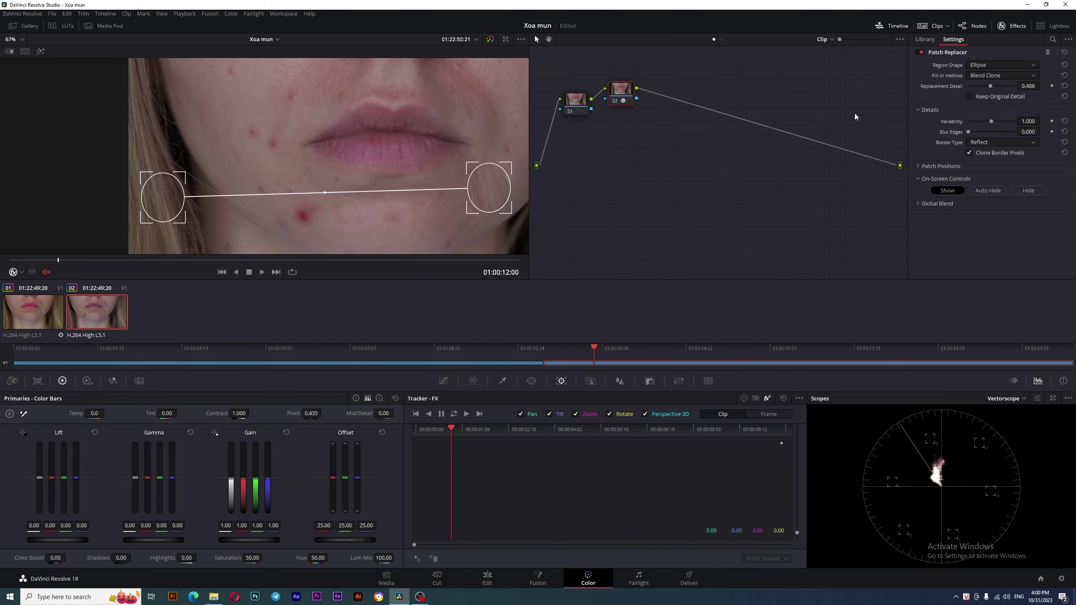
drag(990, 86, 1035, 83)
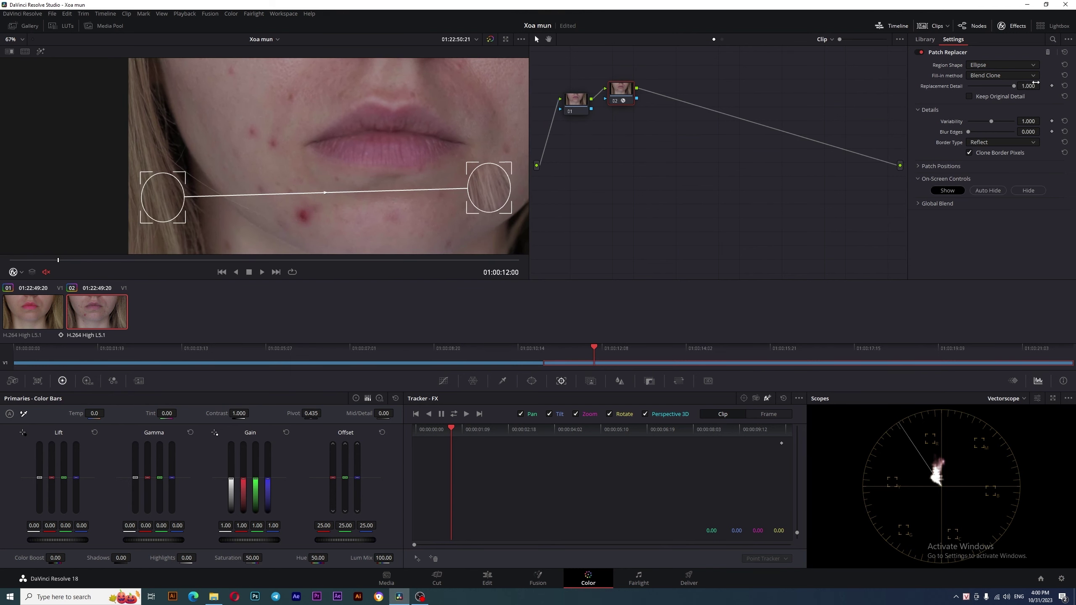
click(969, 96)
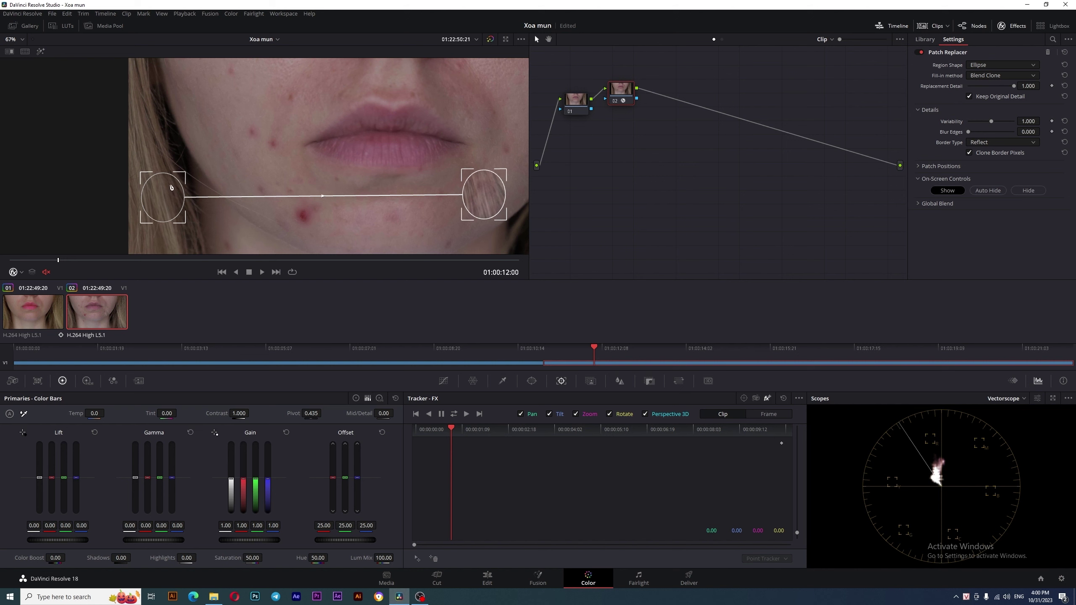
drag(483, 195, 477, 193)
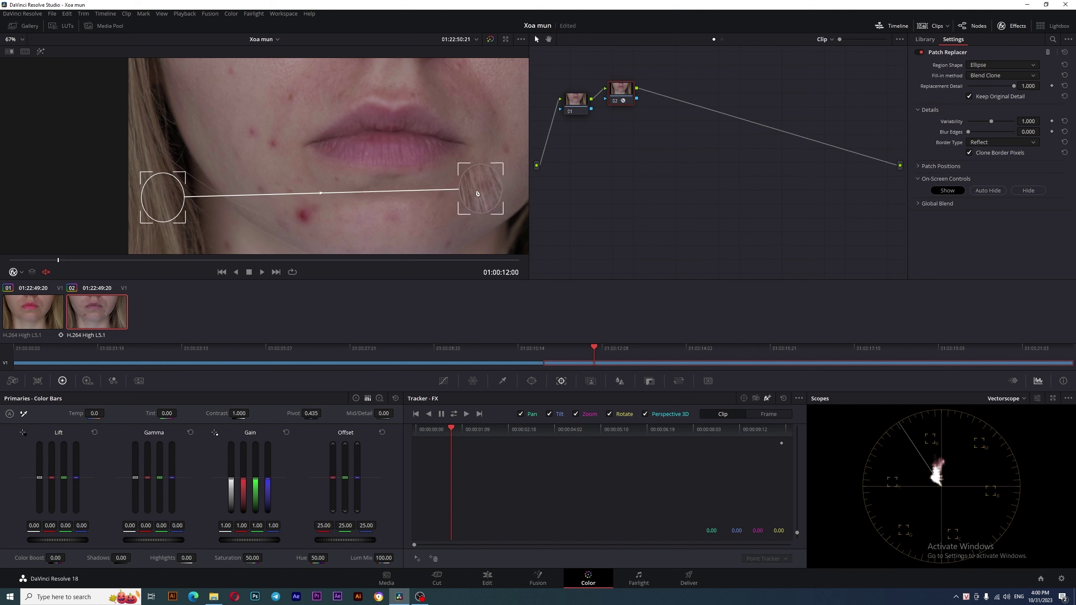
click(969, 97)
Step: Set the patch's Variability to 1.505 and Blur Edges to 0.000 for hard edges
drag(990, 121, 1019, 121)
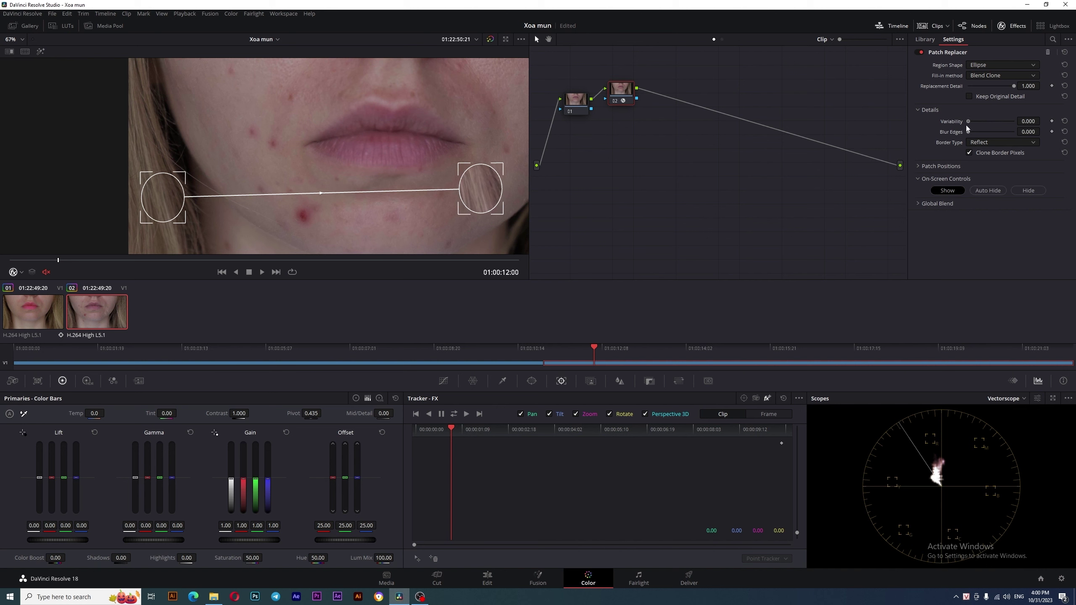
mouse_move(1016, 126)
mouse_down()
mouse_move(990, 132)
mouse_move(1002, 132)
mouse_up()
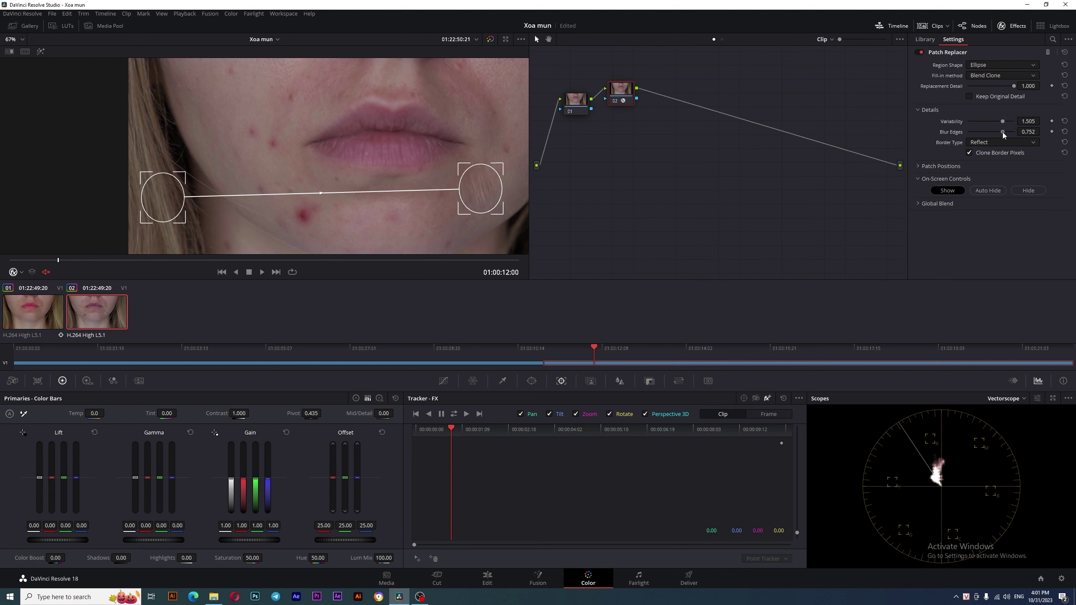
scroll(504, 199, up, 2)
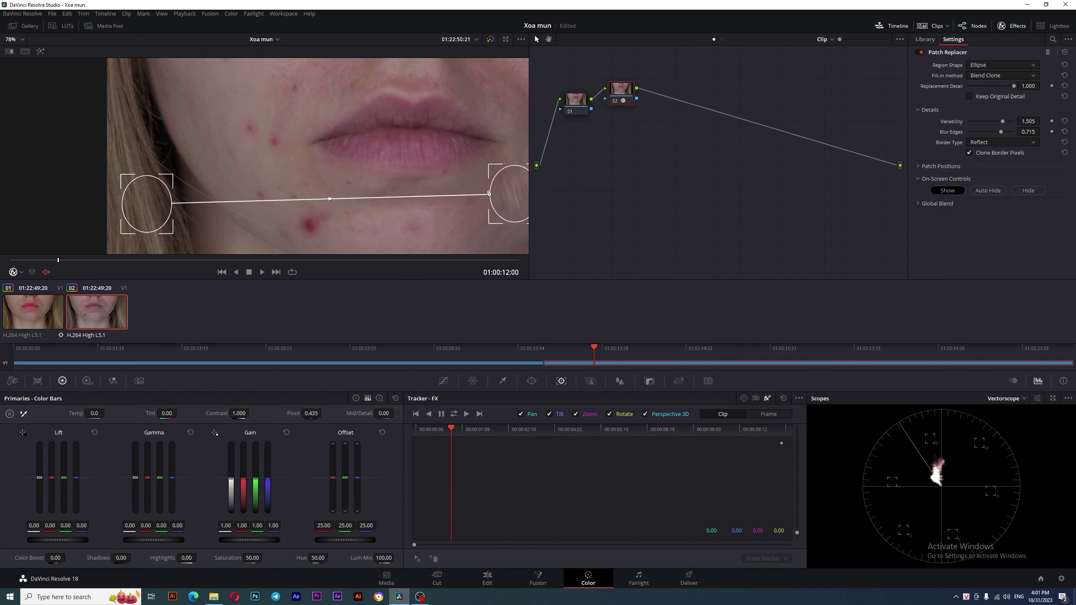
scroll(361, 186, up, 2)
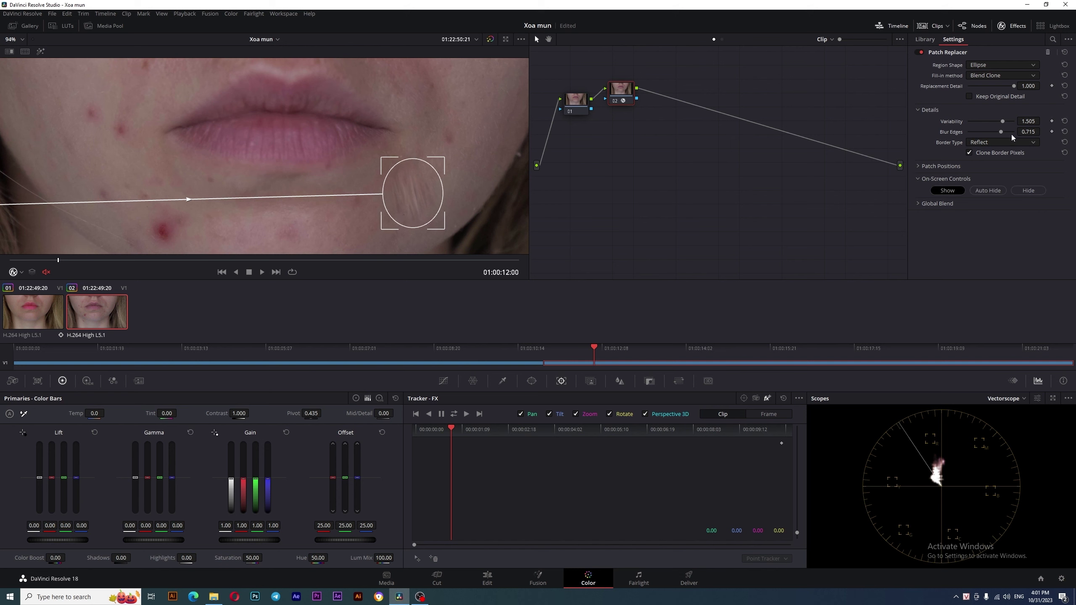
mouse_move(1002, 131)
mouse_down()
mouse_move(936, 130)
mouse_move(962, 137)
mouse_up()
Step: Place the target on the left-cheek blemish, sample skin above, and shrink the target to 0.071×0.138
click(946, 167)
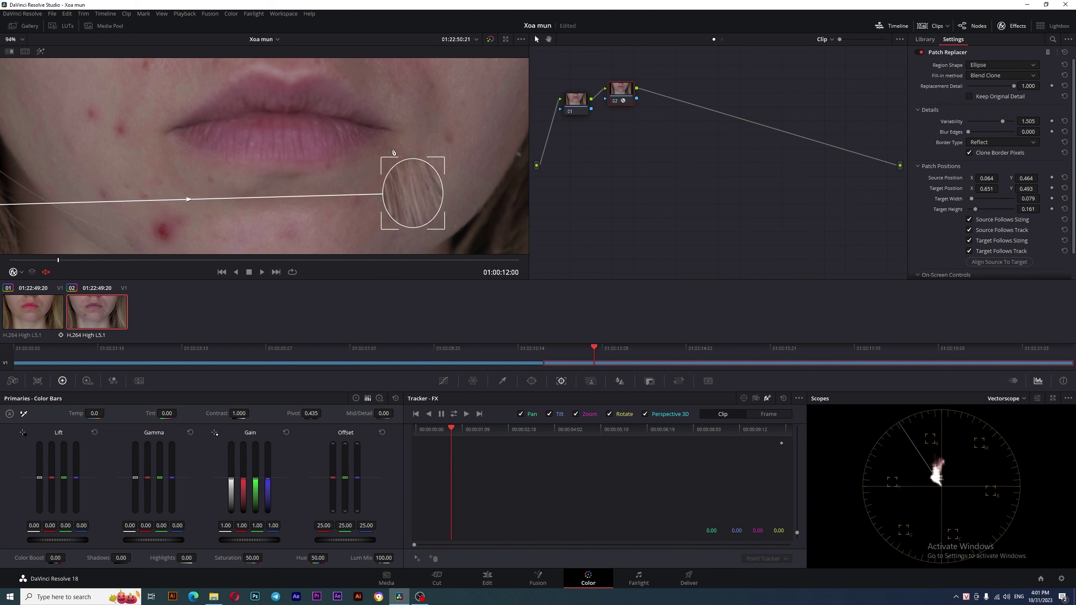
scroll(427, 187, down, 4)
scroll(5, 187, up, 1)
mouse_move(38, 186)
mouse_down()
mouse_move(75, 166)
mouse_move(89, 144)
mouse_up()
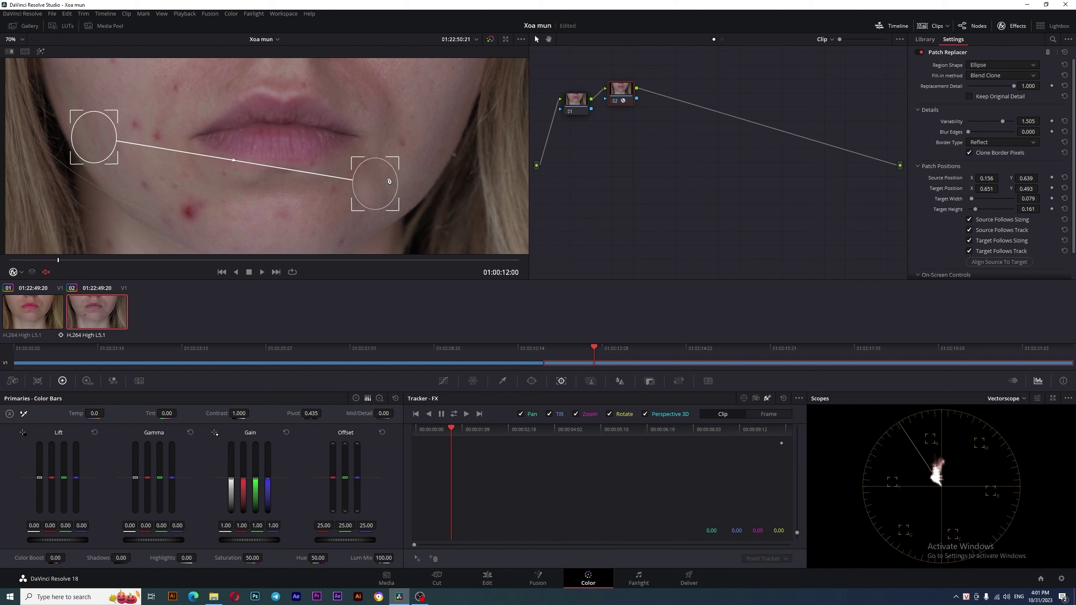
drag(391, 181, 203, 208)
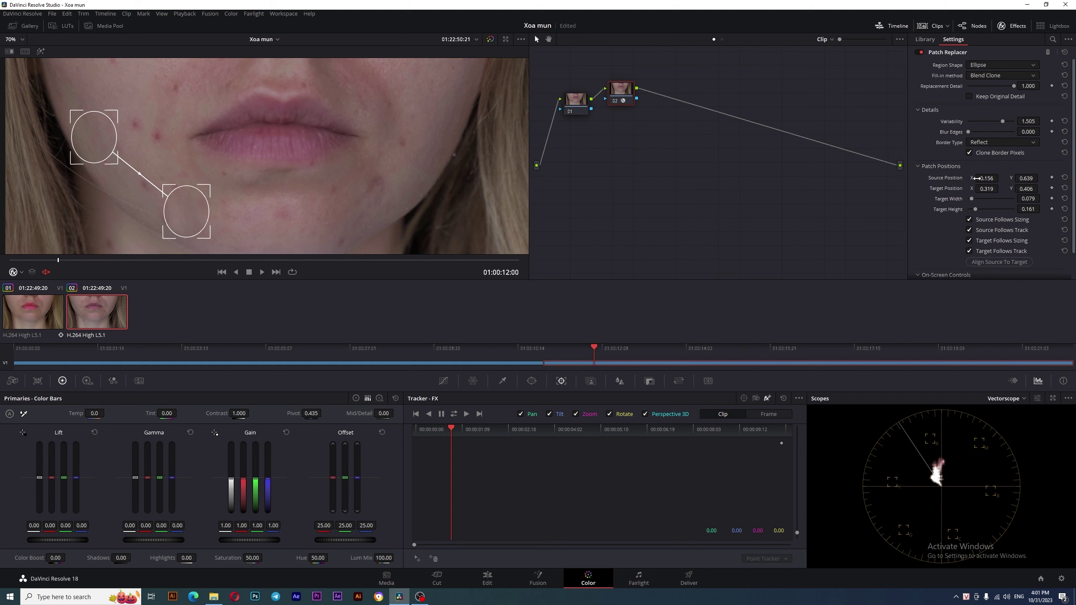
mouse_move(987, 179)
mouse_down()
mouse_move(1001, 179)
mouse_move(992, 179)
mouse_up()
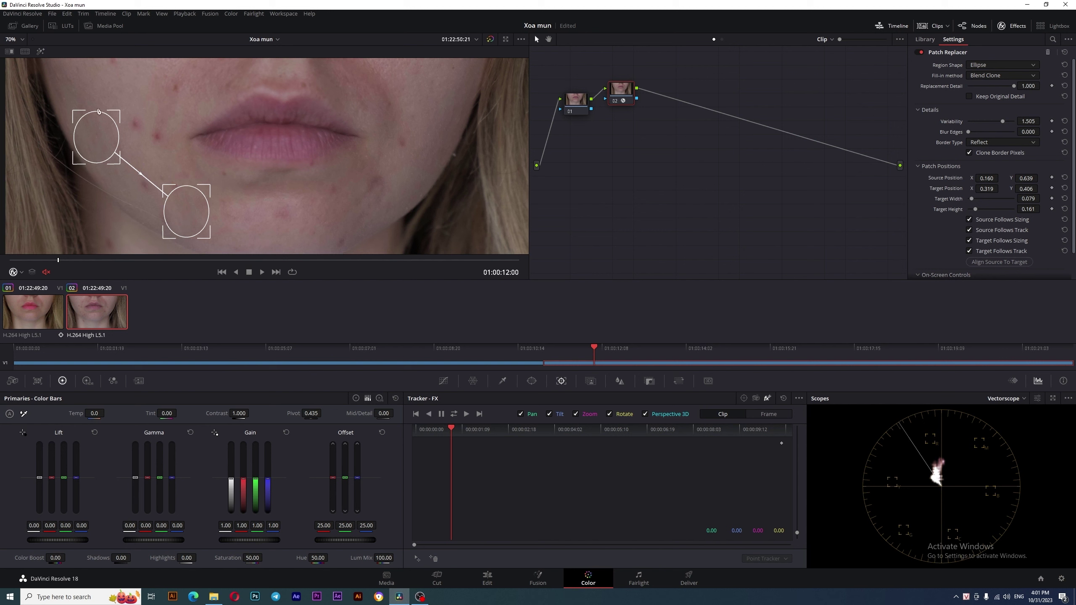
mouse_move(98, 111)
mouse_down()
mouse_move(116, 122)
mouse_move(85, 137)
mouse_up()
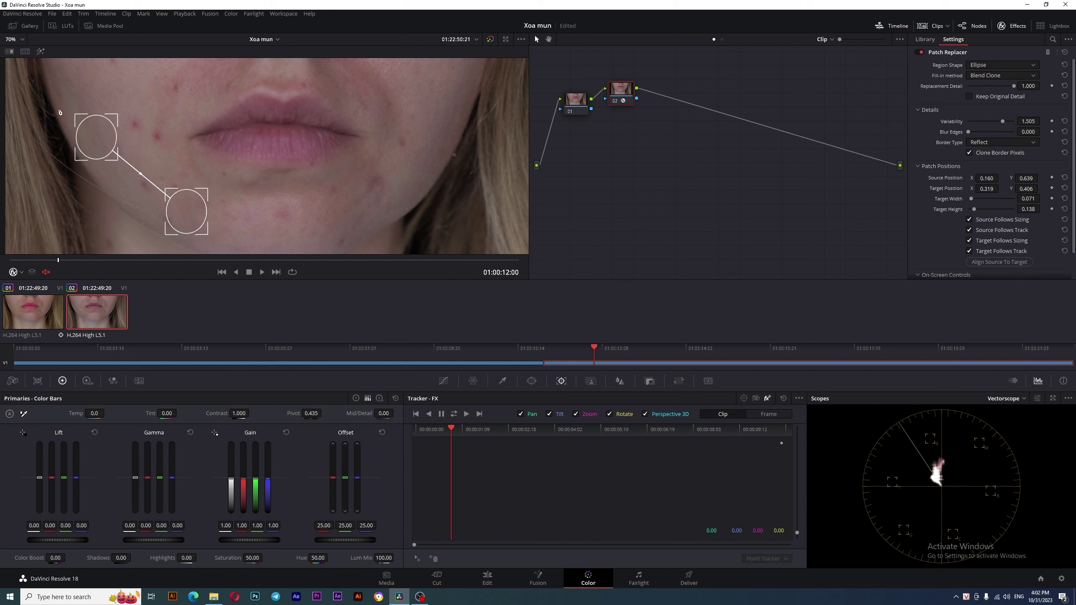
click(21, 273)
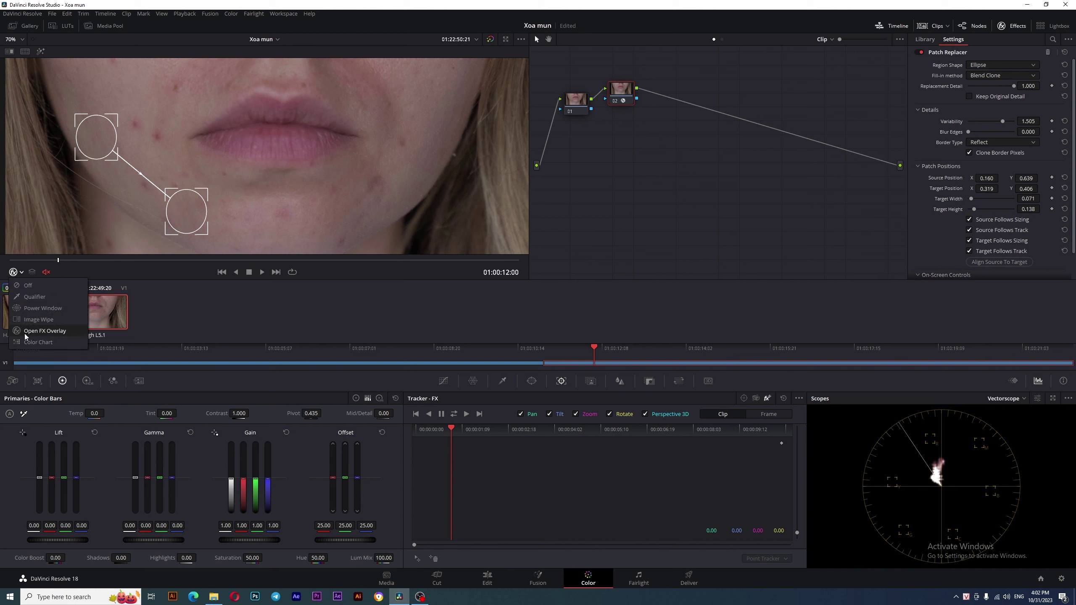
Step: Hide and restore the FX overlay, then widen the target patch to cover the cheek blemish
click(47, 284)
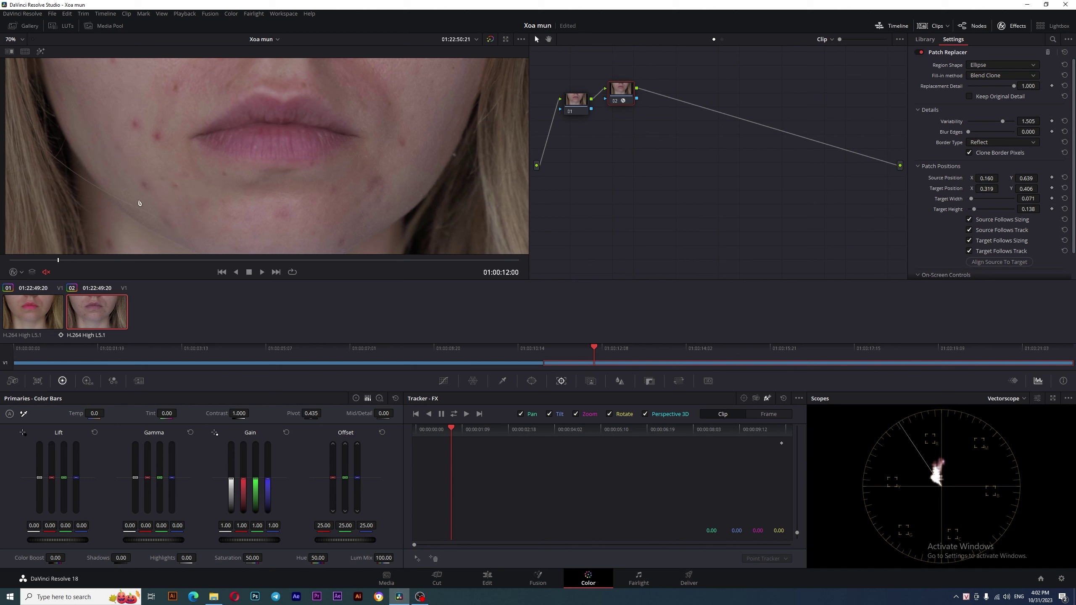
click(20, 273)
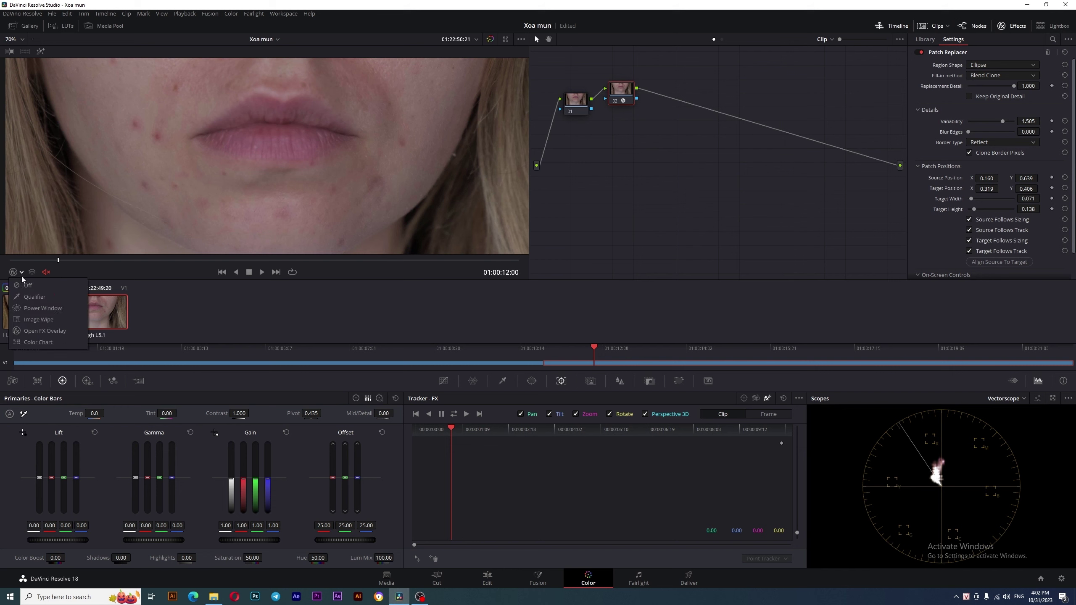
click(30, 332)
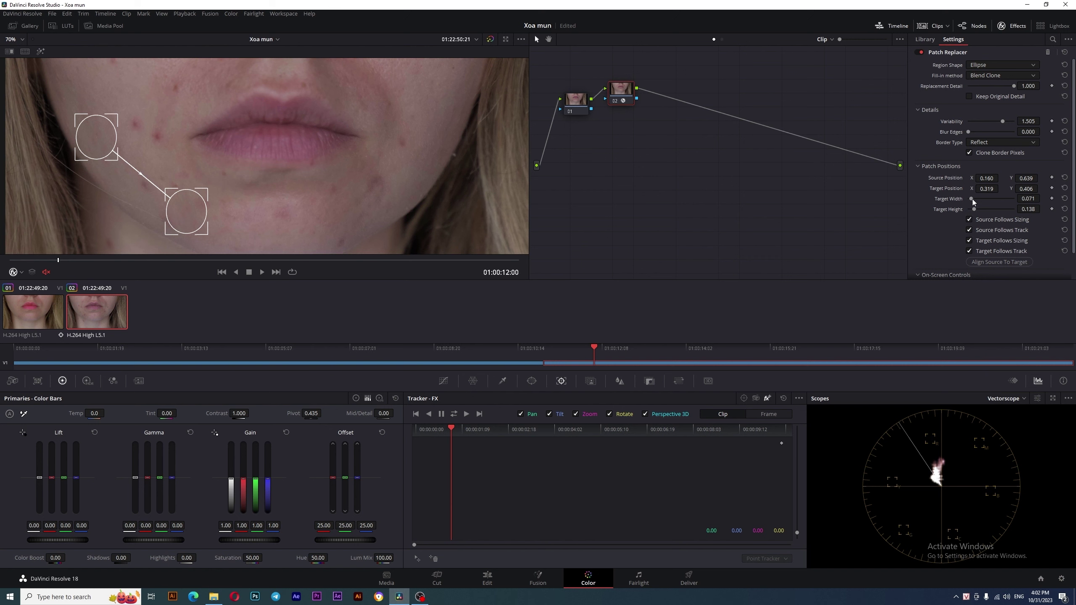
drag(970, 198, 969, 198)
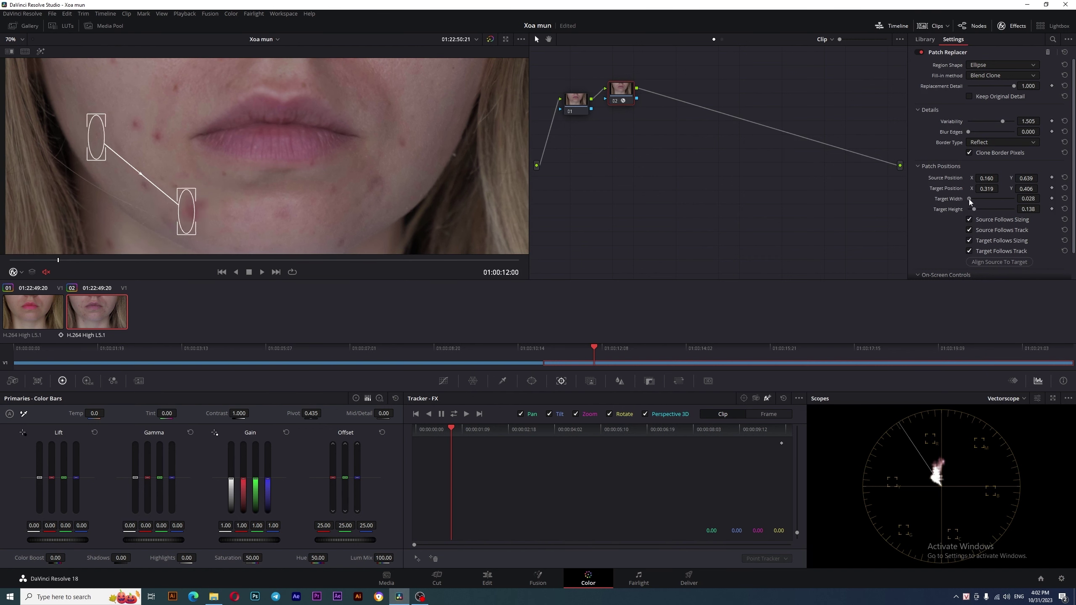
mouse_move(193, 214)
mouse_down()
mouse_move(233, 185)
mouse_move(181, 211)
mouse_move(172, 200)
mouse_up()
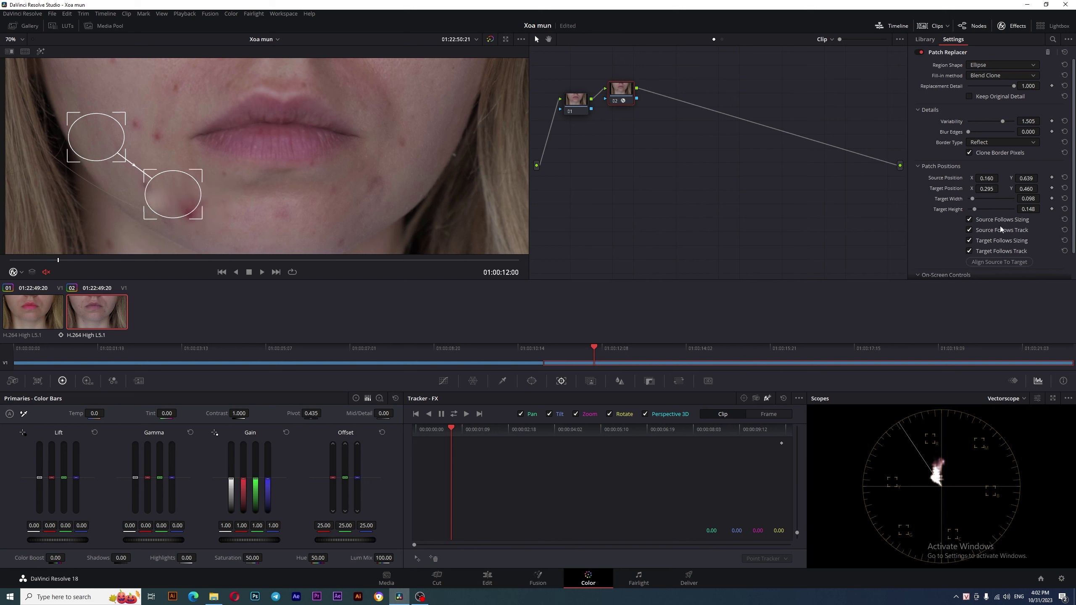
Step: Set Global Blend to about 0.8 and fine-tune the source and target positions over the blemish
scroll(977, 216, down, 2)
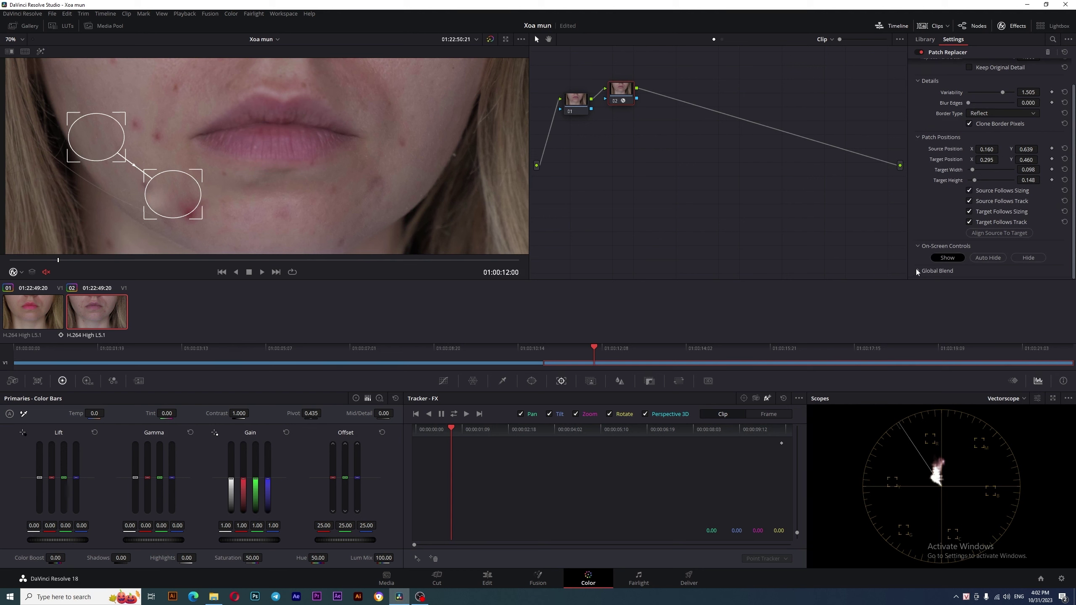
click(916, 271)
scroll(1009, 269, down, 1)
drag(978, 270, 1034, 271)
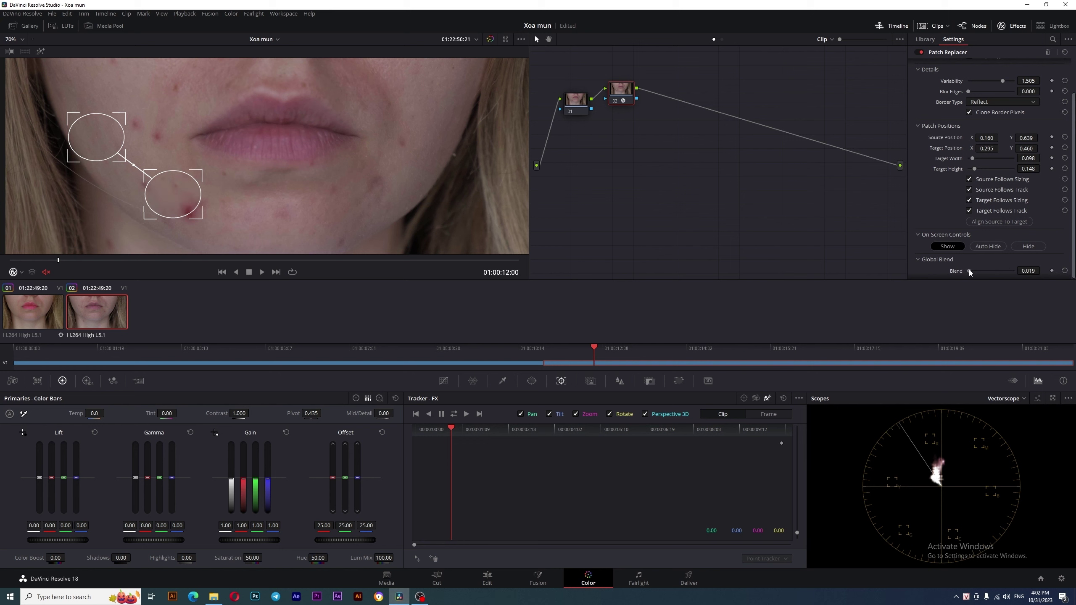
drag(149, 196, 172, 208)
drag(88, 135, 86, 108)
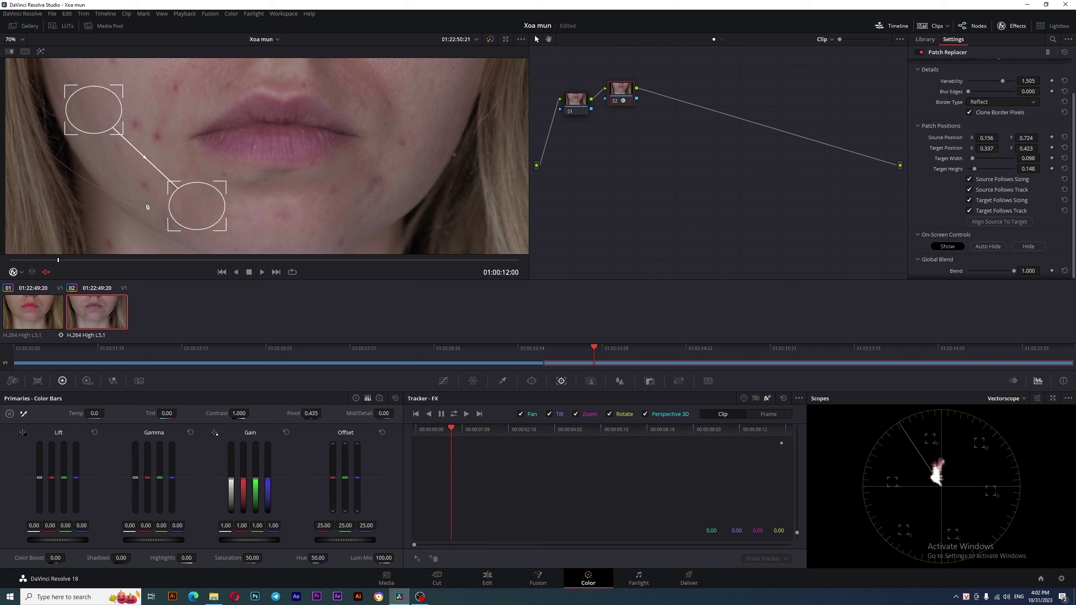
drag(193, 210, 184, 214)
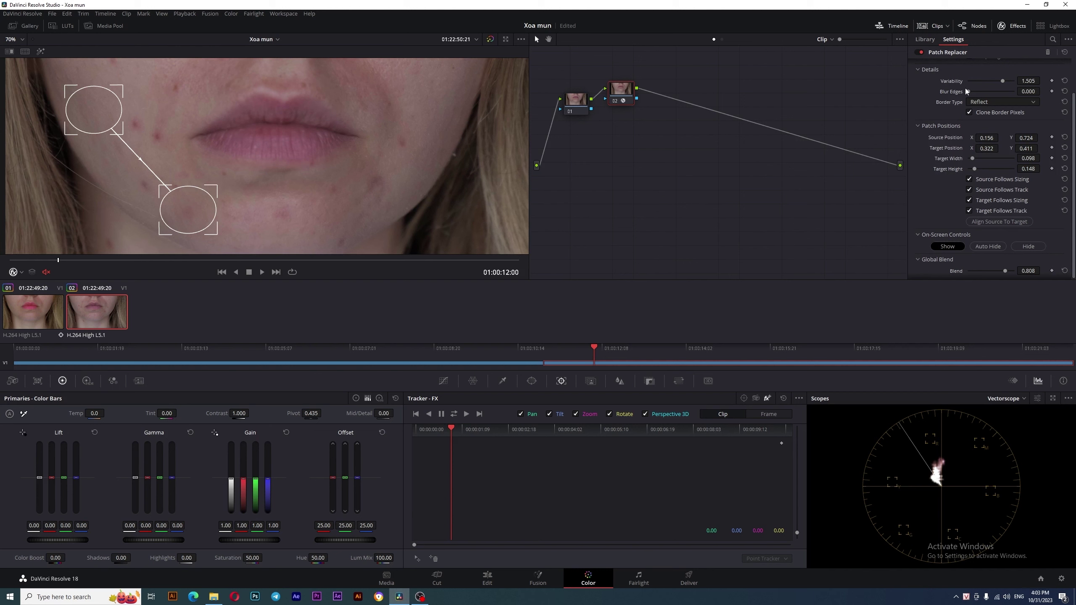
scroll(974, 137, up, 1)
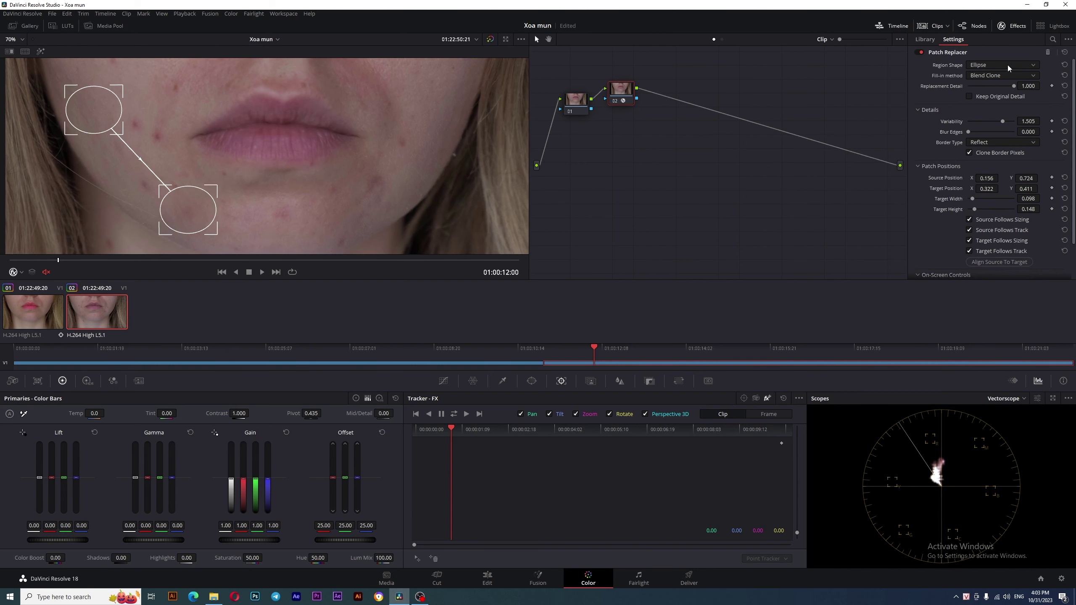
click(1065, 52)
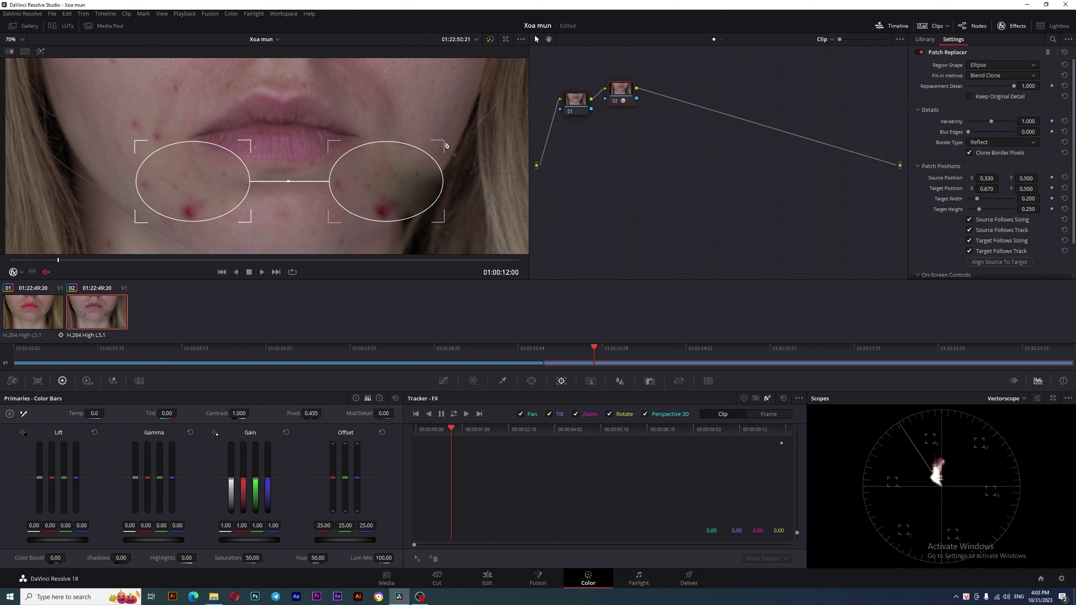
drag(444, 143, 405, 166)
drag(183, 195, 190, 183)
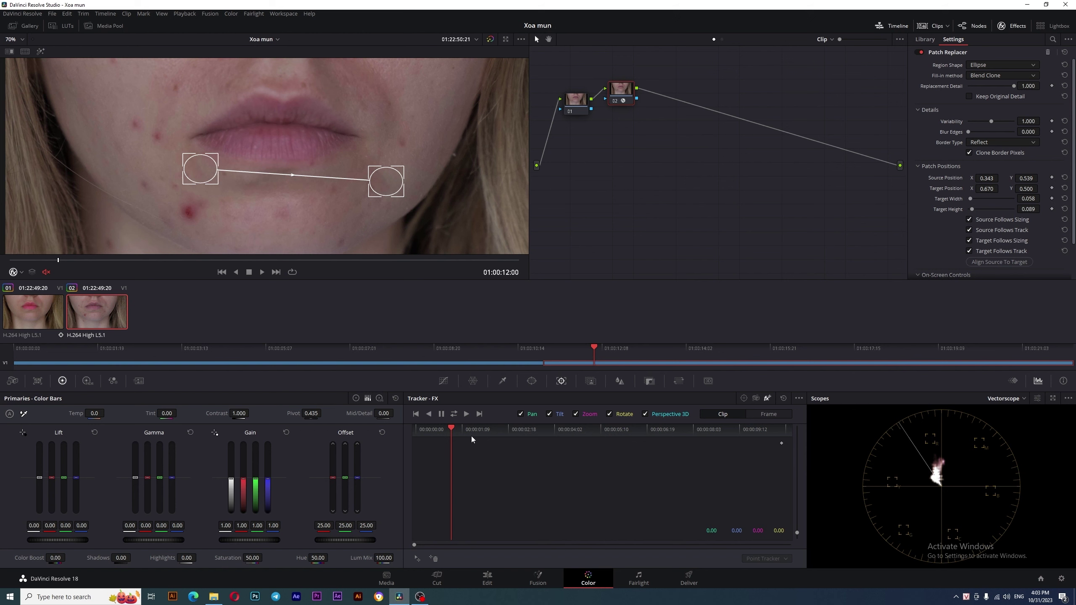
drag(452, 429, 390, 426)
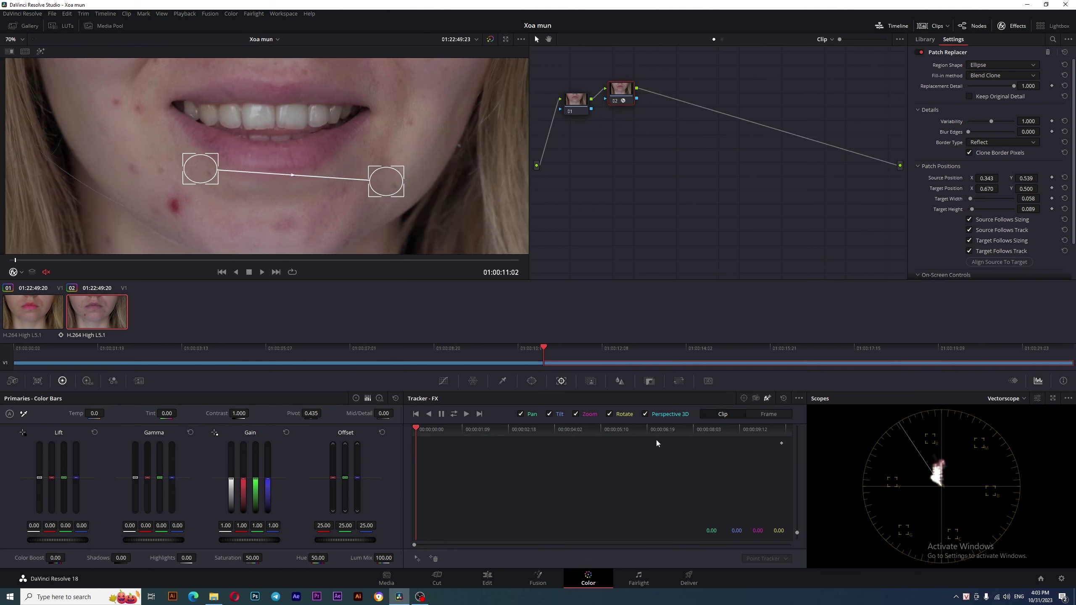
drag(422, 430, 736, 433)
key(Up)
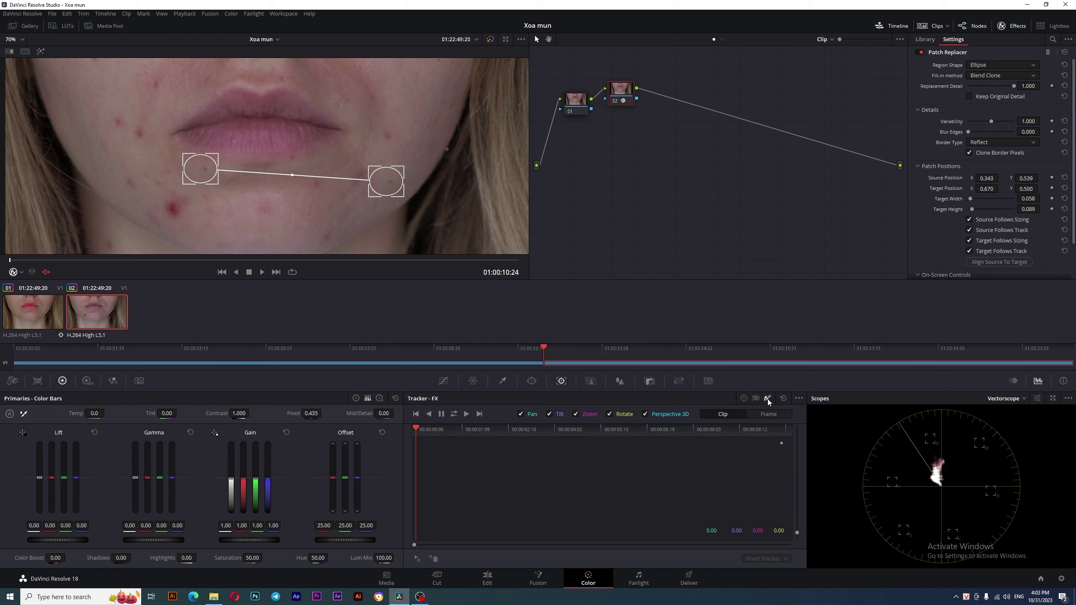
Step: Add an FX tracking point and center it on the red cheek blemish
click(744, 399)
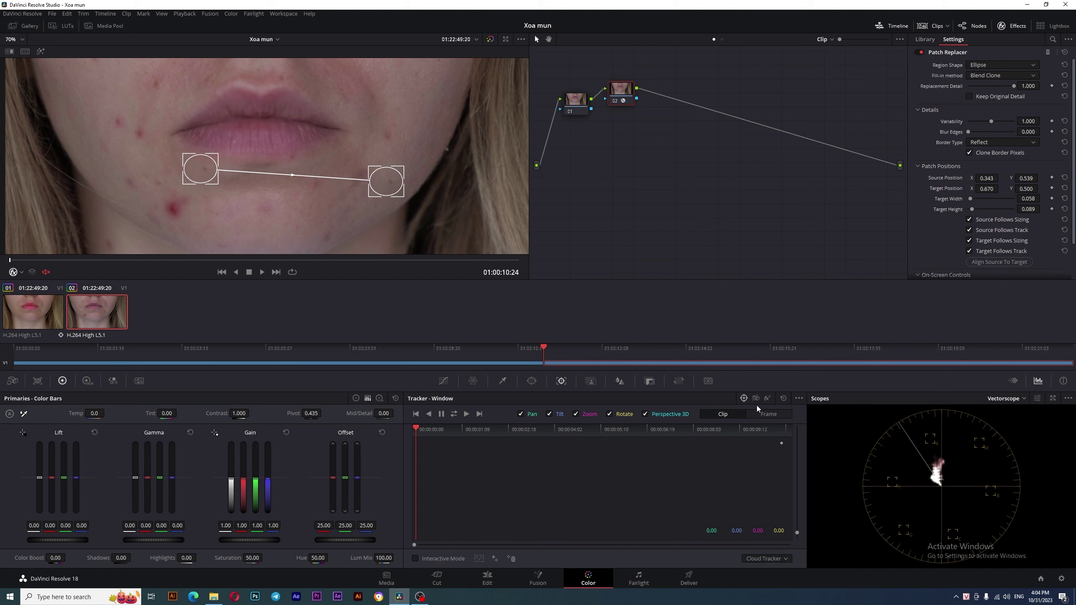
click(766, 401)
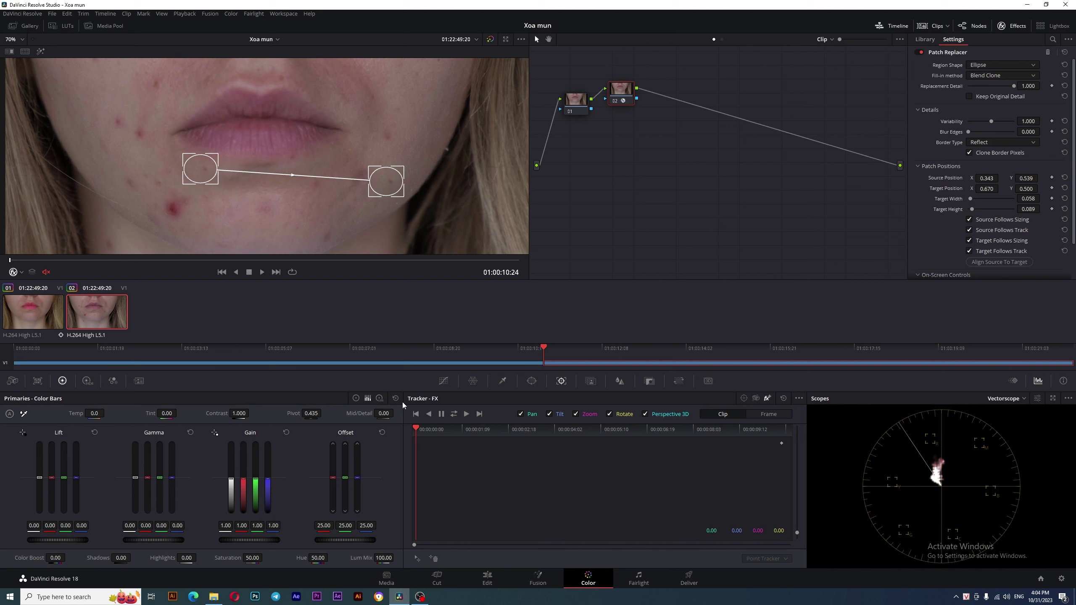
click(417, 559)
drag(277, 182, 218, 214)
scroll(166, 207, up, 2)
scroll(153, 205, up, 1)
scroll(152, 204, up, 1)
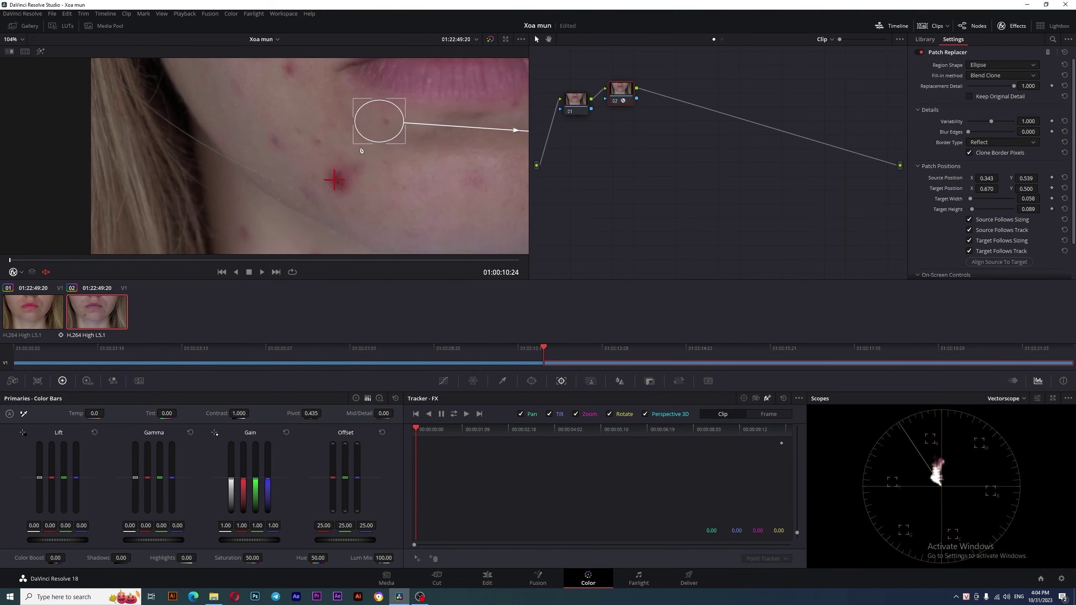
scroll(397, 189, up, 1)
drag(355, 188, 362, 189)
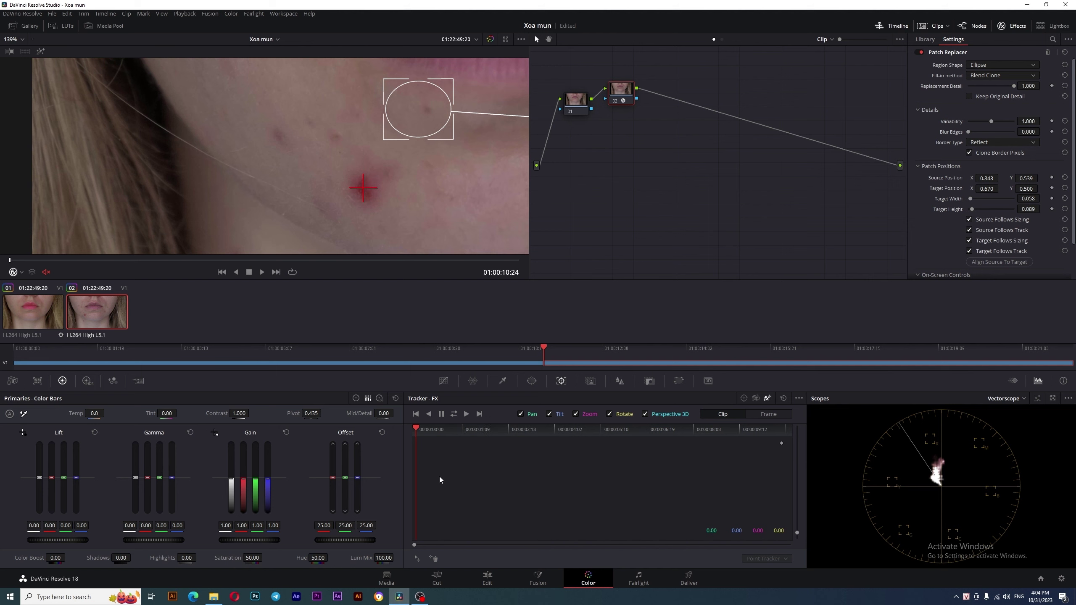
Step: Track the cheek blemish forward through to the end of the clip
click(466, 415)
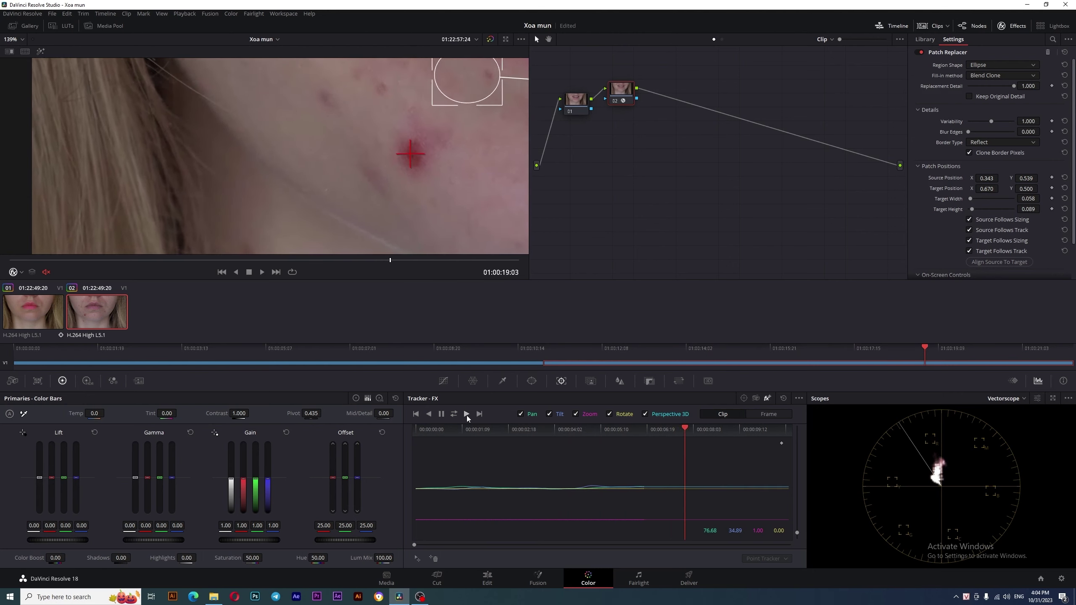
scroll(354, 137, down, 2)
scroll(354, 137, down, 2)
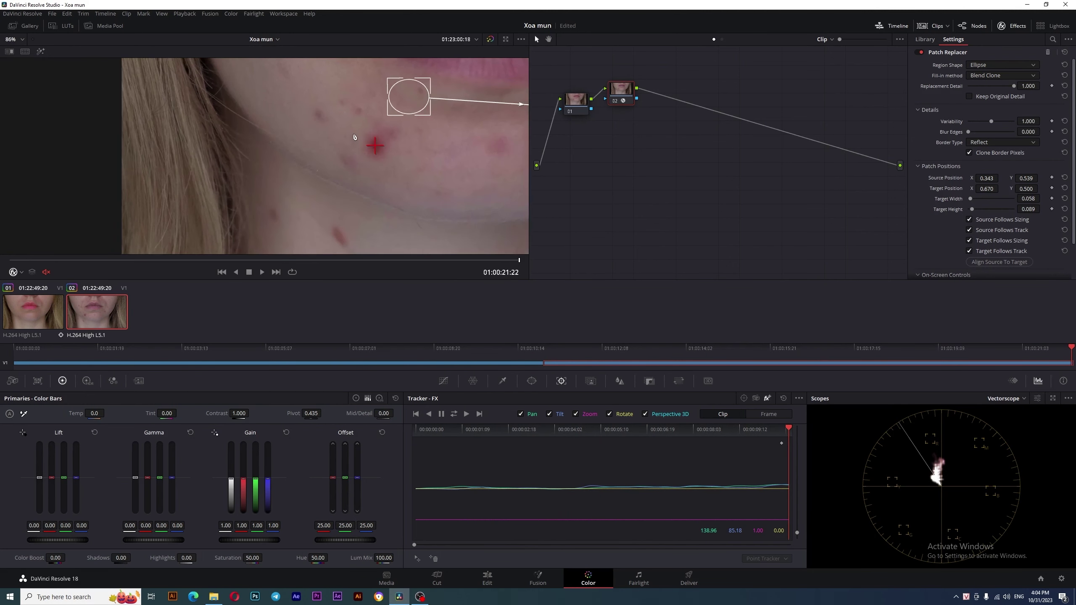
drag(357, 135, 341, 202)
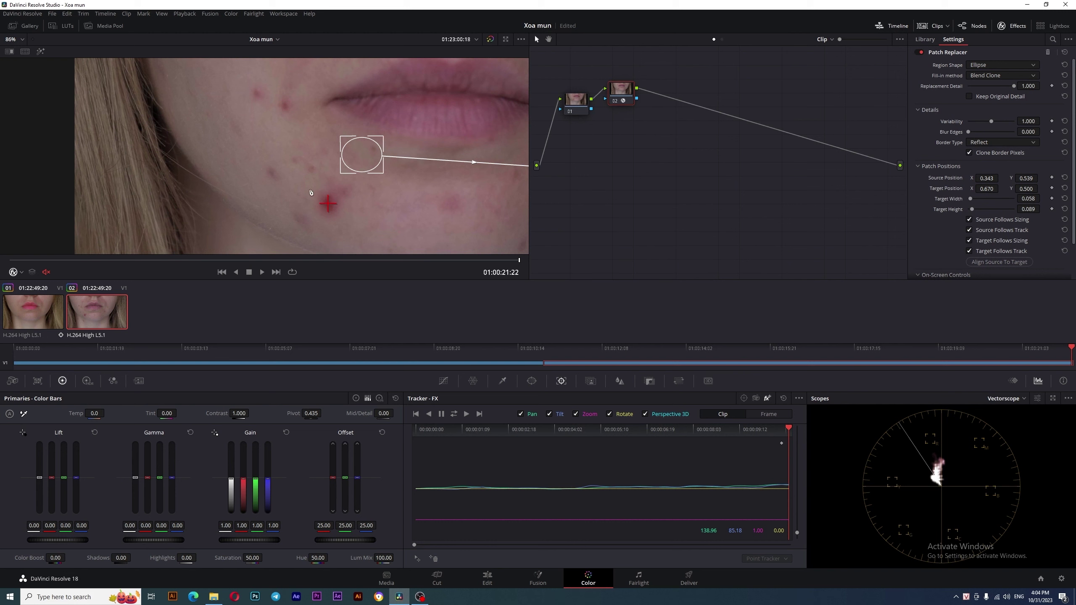
Step: Drag the patch source and target side by side onto the cheek blemish
drag(363, 155, 278, 204)
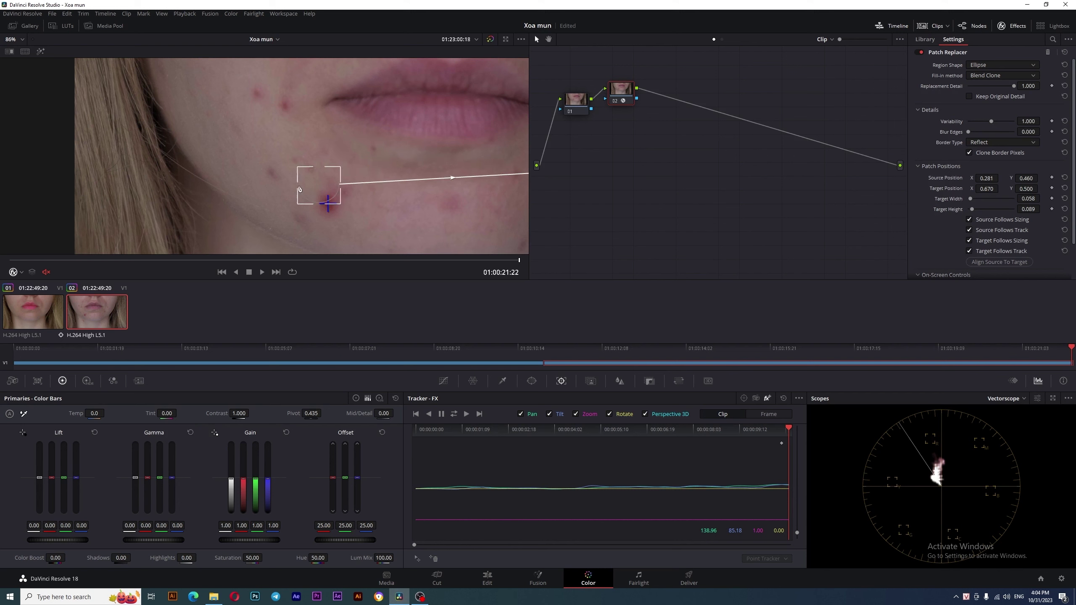
scroll(278, 203, down, 2)
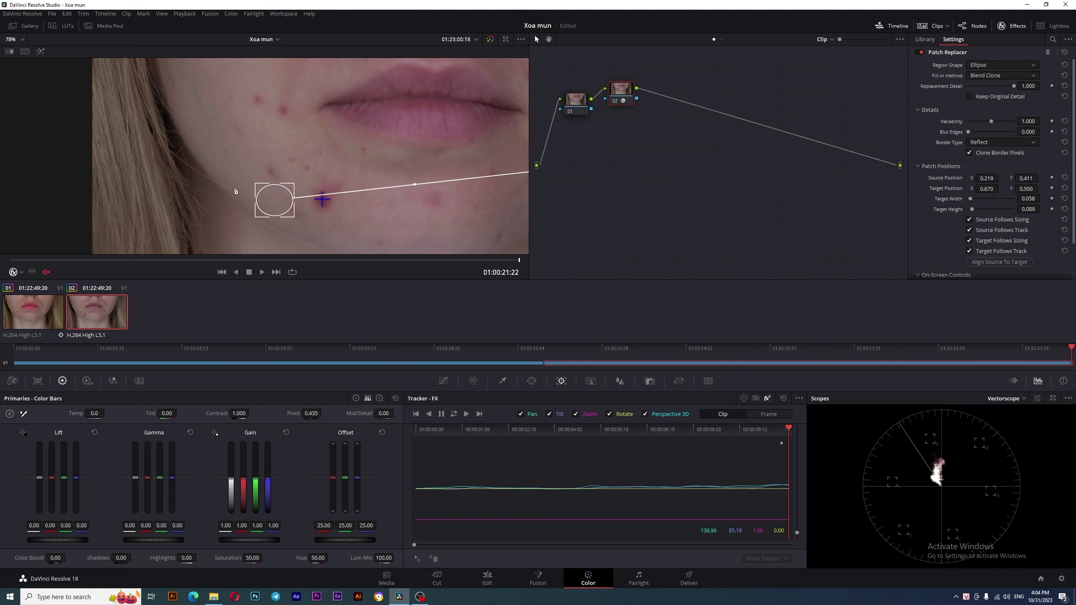
mouse_move(523, 177)
mouse_down()
mouse_move(300, 202)
mouse_move(313, 204)
mouse_up()
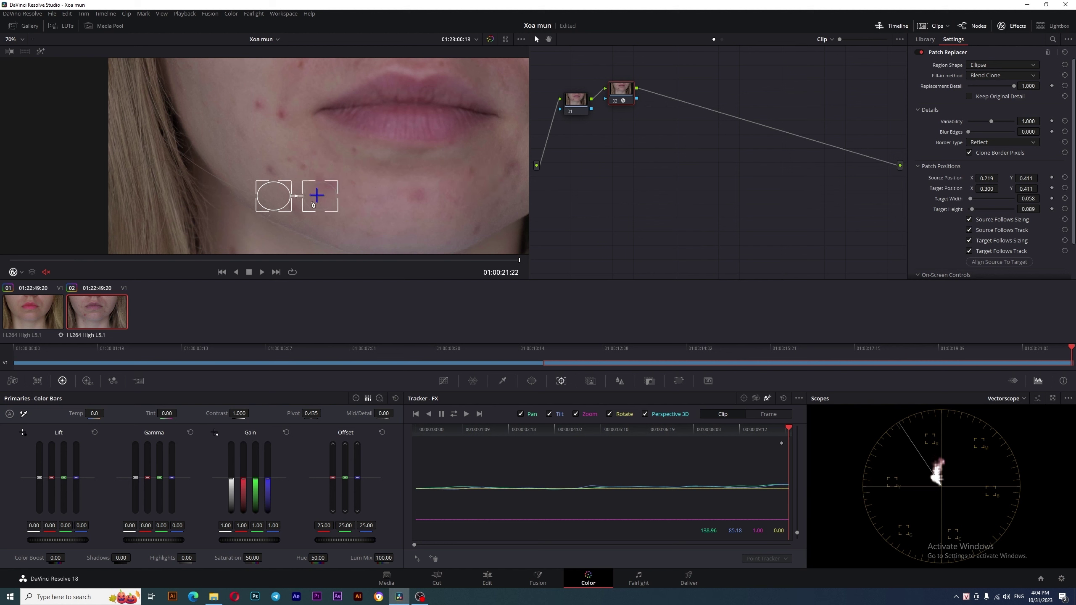
scroll(312, 205, up, 2)
scroll(312, 205, up, 2)
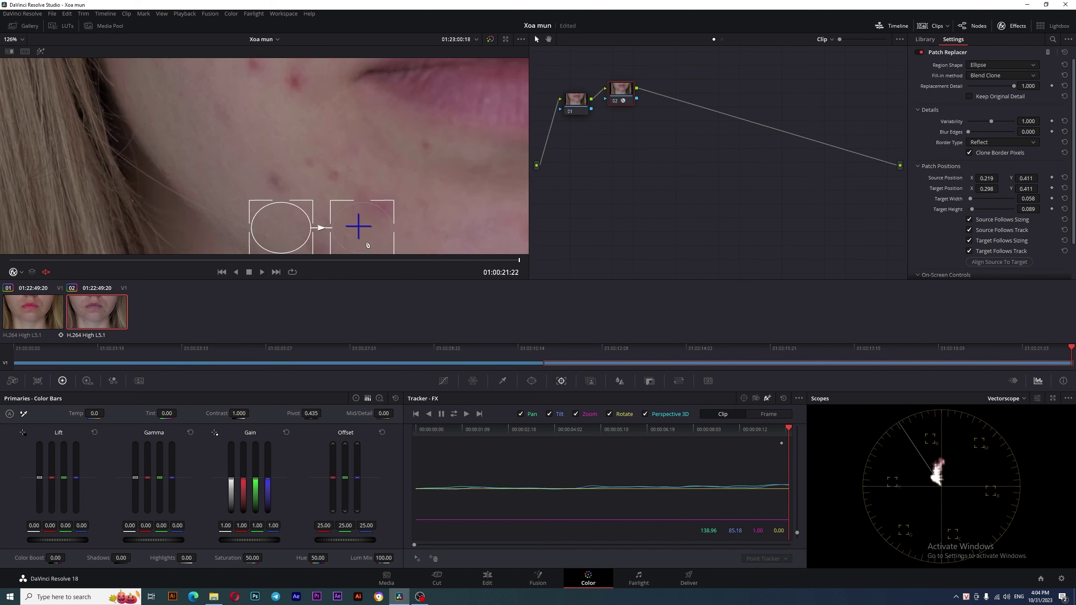
scroll(280, 228, down, 1)
scroll(279, 229, down, 1)
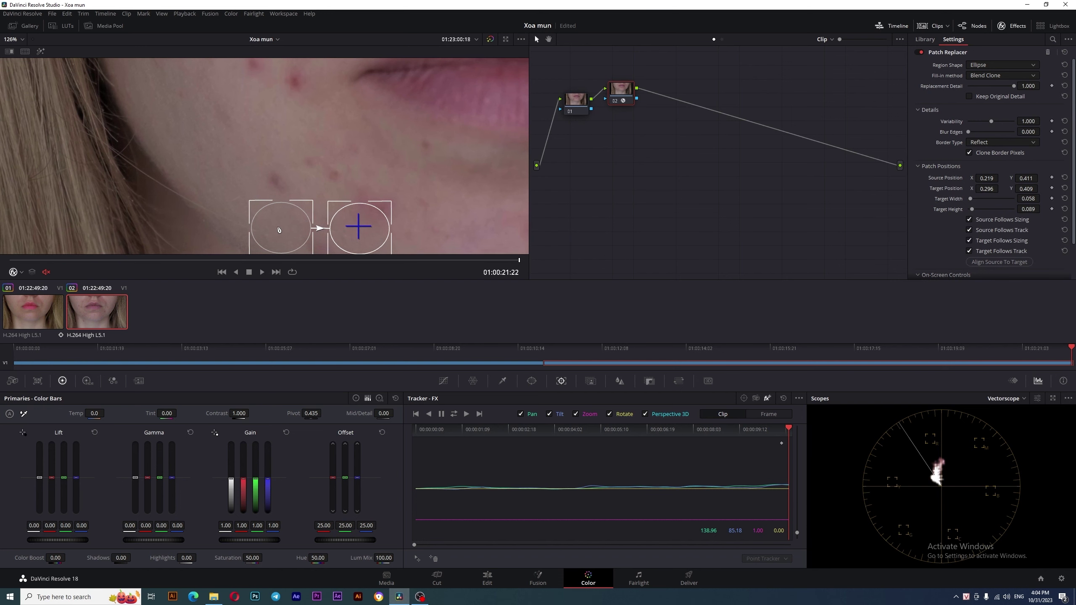
scroll(279, 228, down, 1)
scroll(279, 229, down, 2)
Step: Fine-tune both patches and enlarge the target to 0.068 by 0.114 with Blur Edges 0.403
mouse_move(279, 192)
mouse_down()
mouse_move(295, 201)
mouse_move(295, 181)
mouse_up()
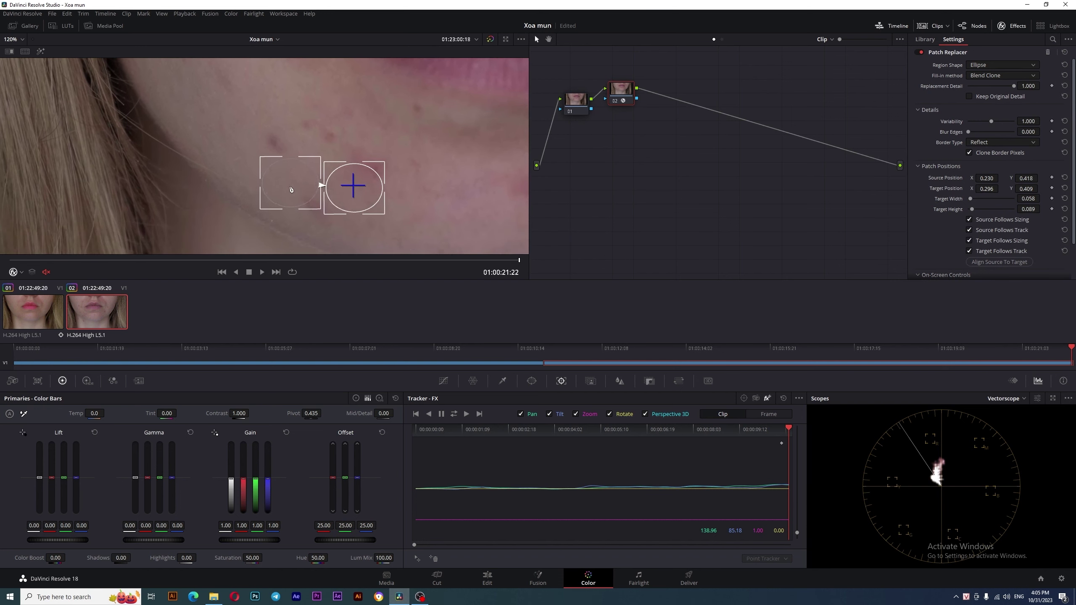
drag(361, 205, 357, 209)
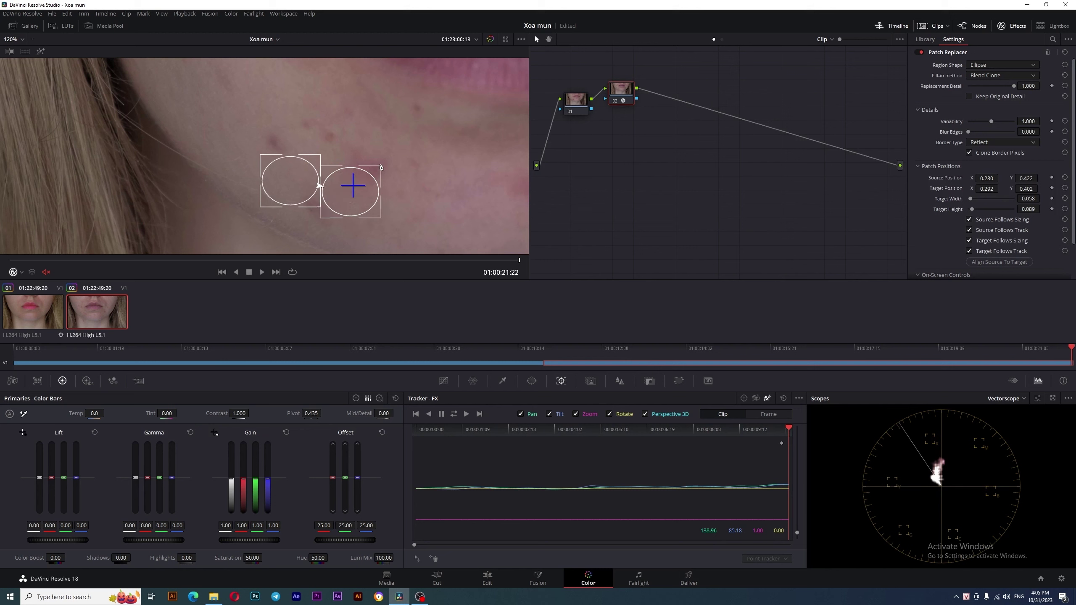
drag(380, 169, 373, 170)
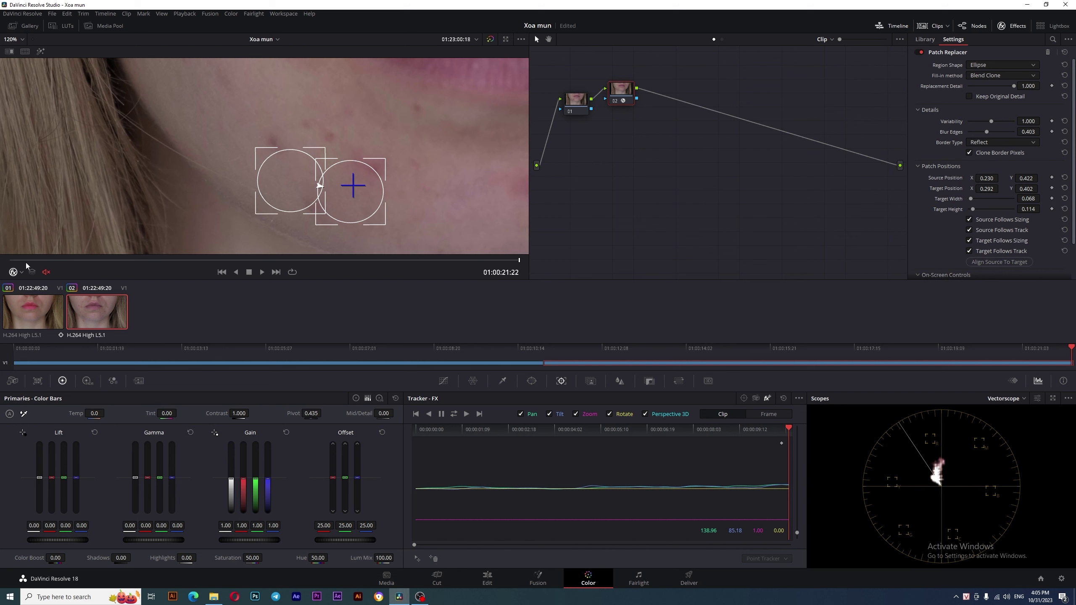
click(15, 274)
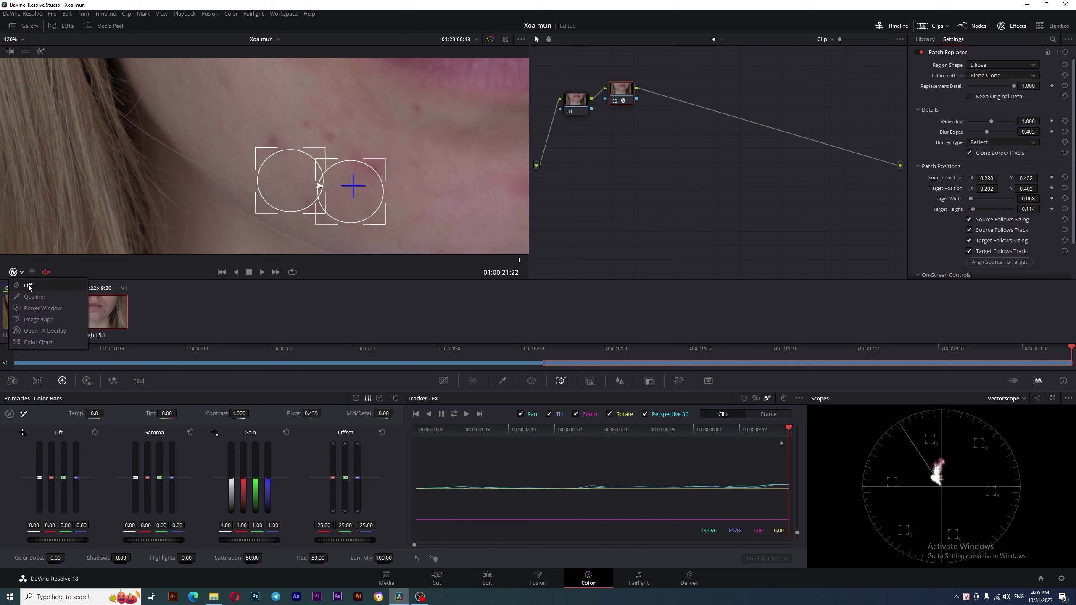
Step: Set the viewer overlay to Off and toggle node 02 with Ctrl+D for a before/after check
click(28, 286)
scroll(304, 189, down, 4)
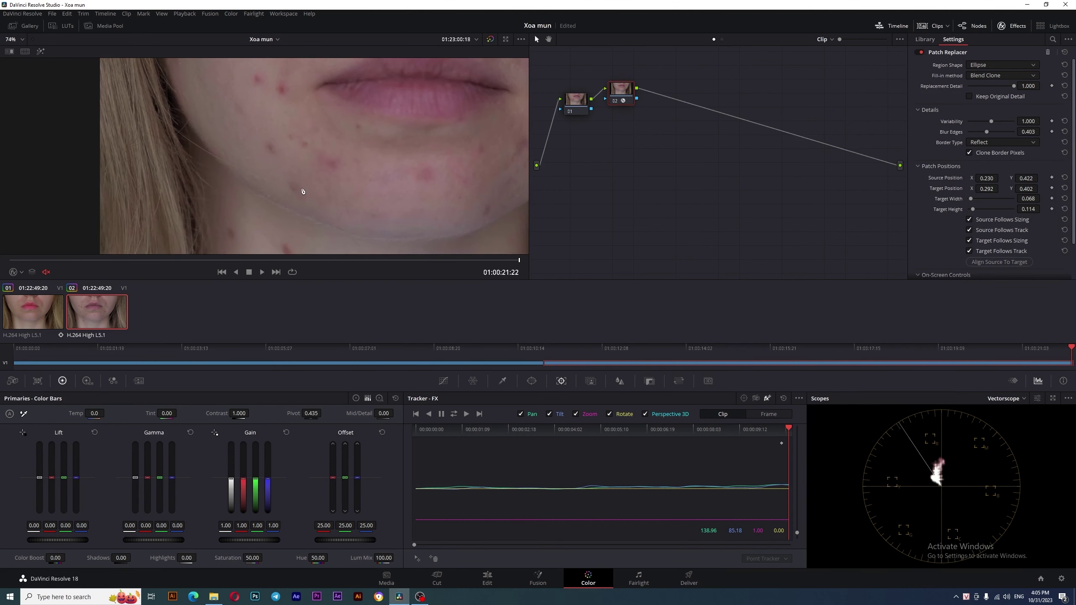
scroll(342, 176, up, 2)
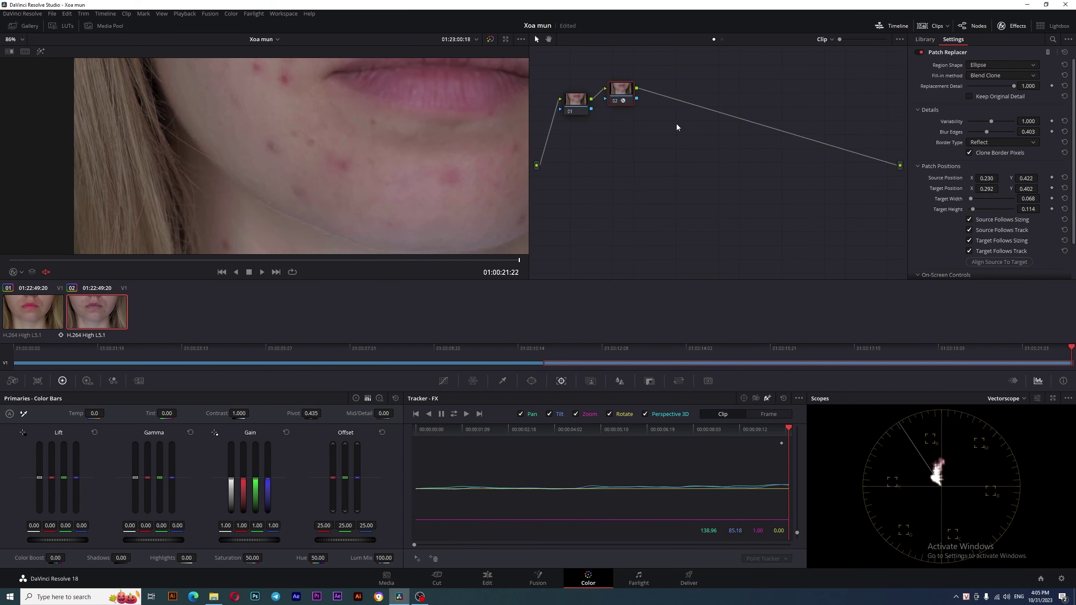
key(ctrl+d)
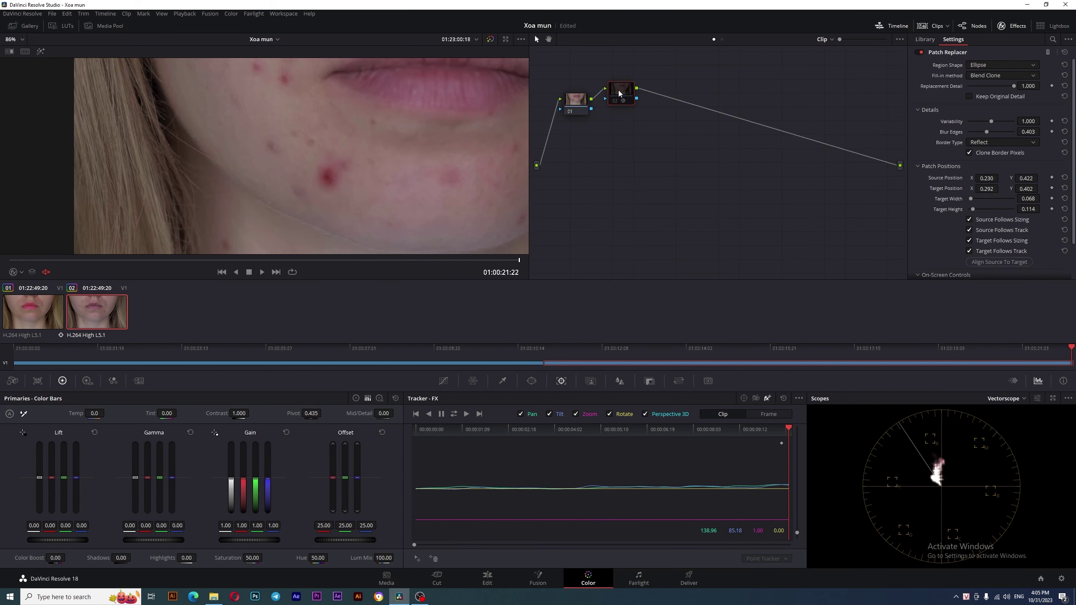
key(ctrl+d)
key(ctrl+d)
key(ctrl+d)
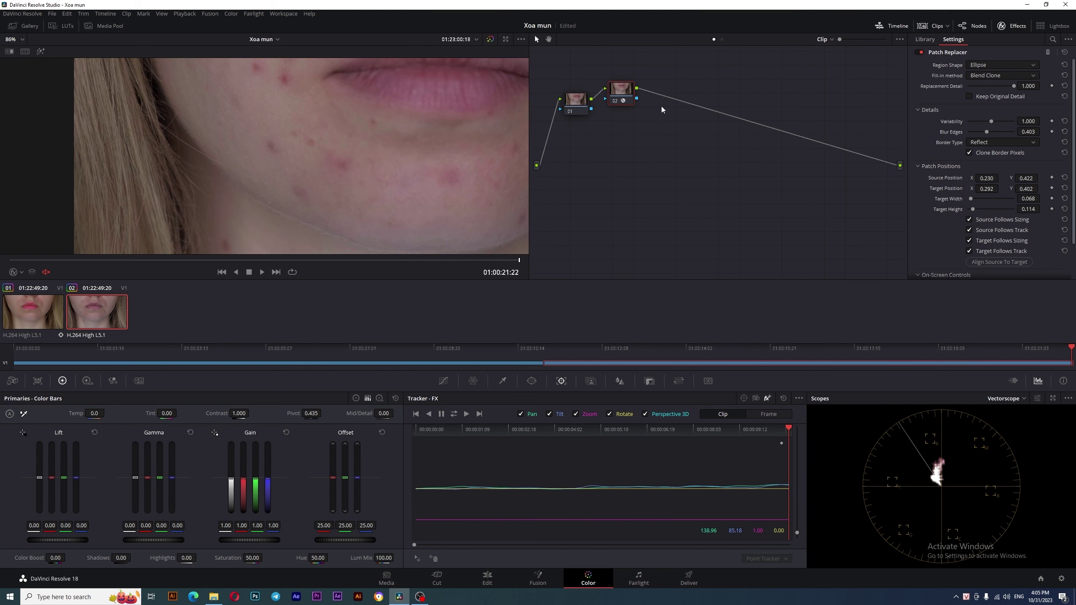
Step: Add parallel node 03 beside node 02 and drop a Patch Replacer onto it
right_click(618, 89)
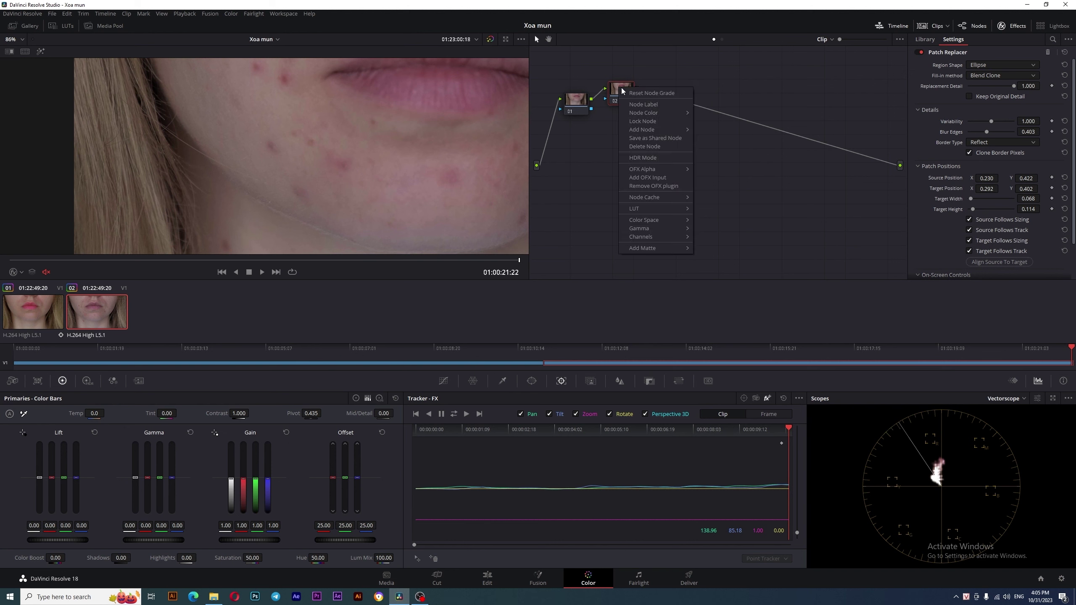
mouse_move(633, 131)
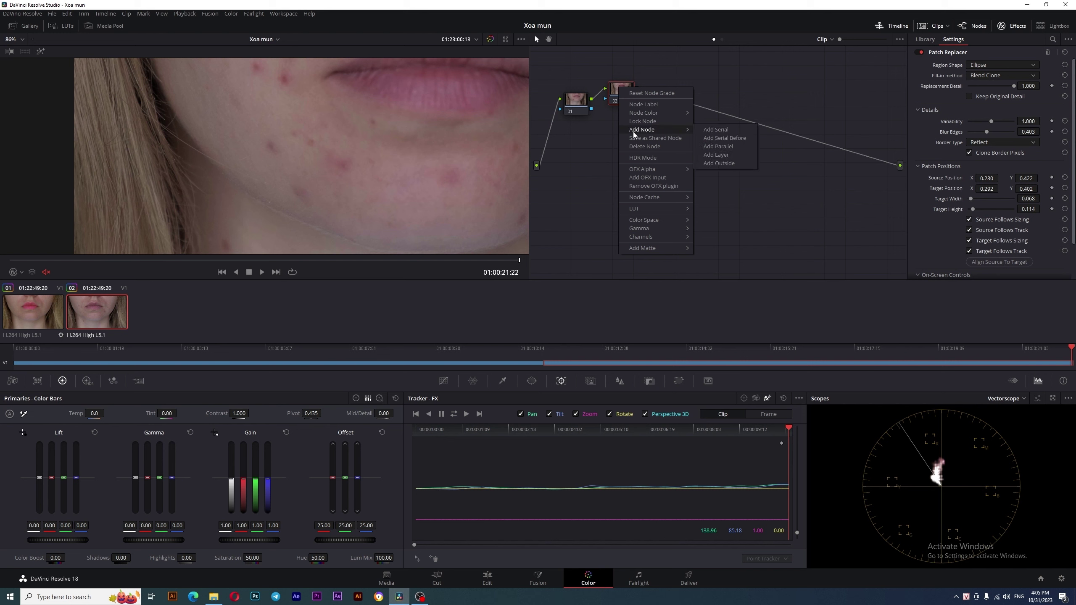
click(730, 148)
drag(620, 88, 629, 121)
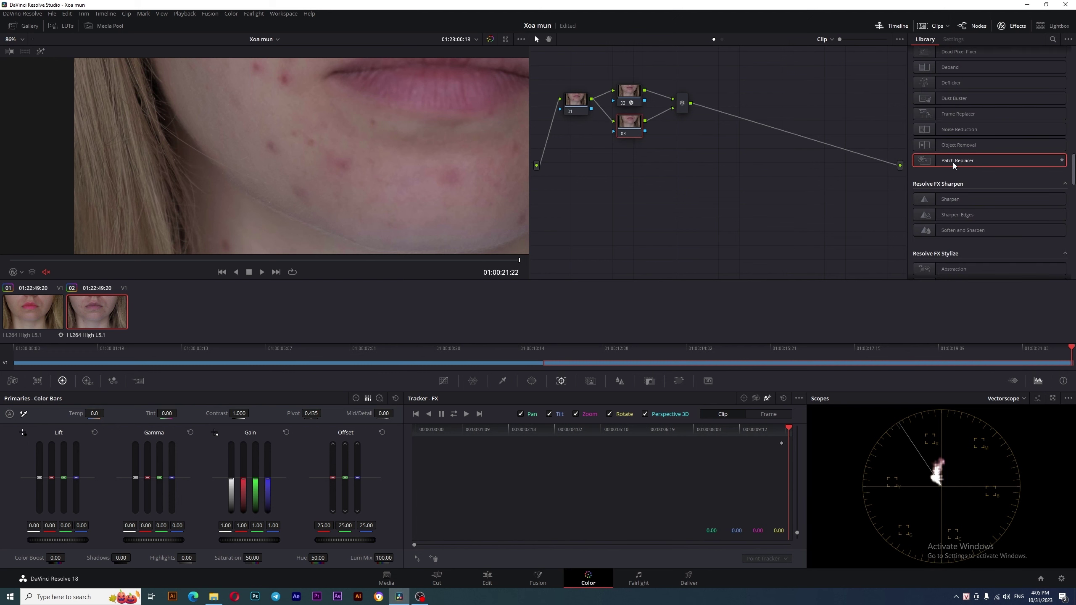
drag(963, 166, 638, 132)
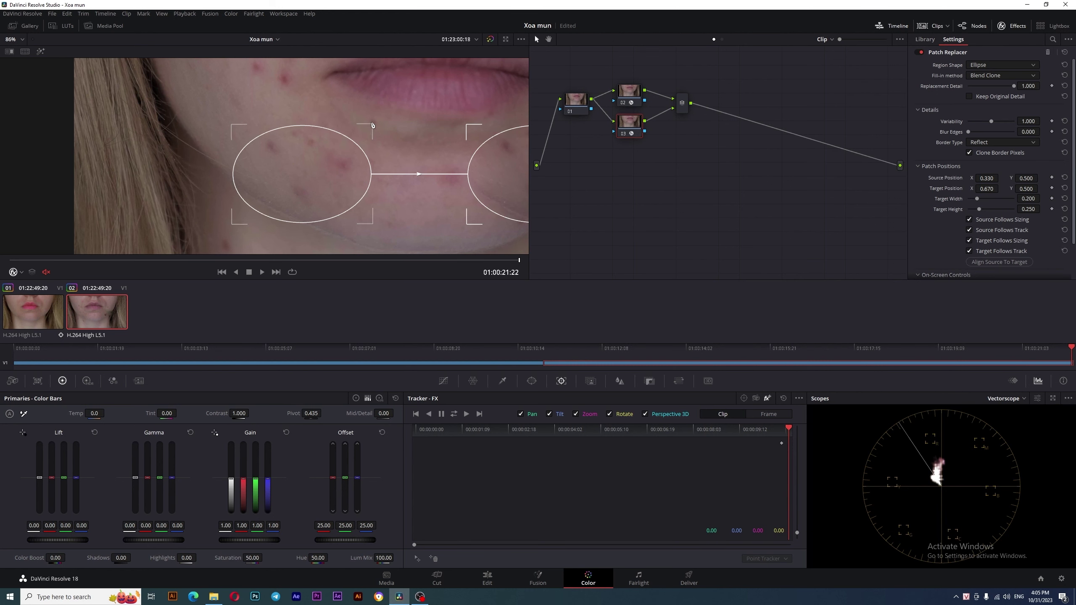
Step: Shrink node 03's patch, then track the upper-left pimple forward from the clip start
mouse_move(371, 125)
mouse_down()
mouse_move(322, 145)
mouse_move(312, 162)
mouse_move(270, 154)
mouse_move(347, 153)
mouse_up()
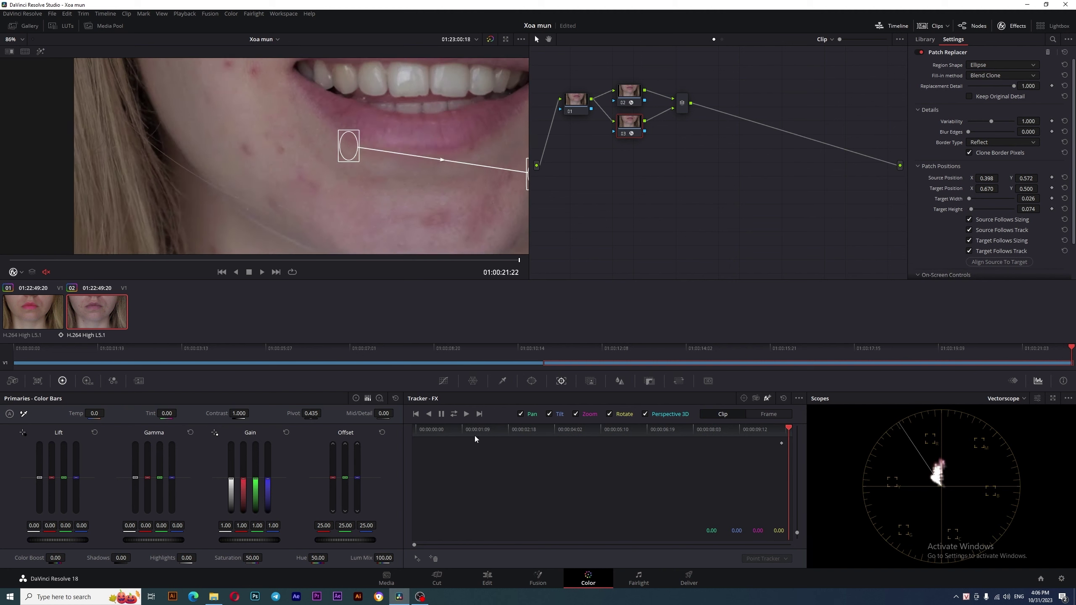
drag(757, 429, 366, 434)
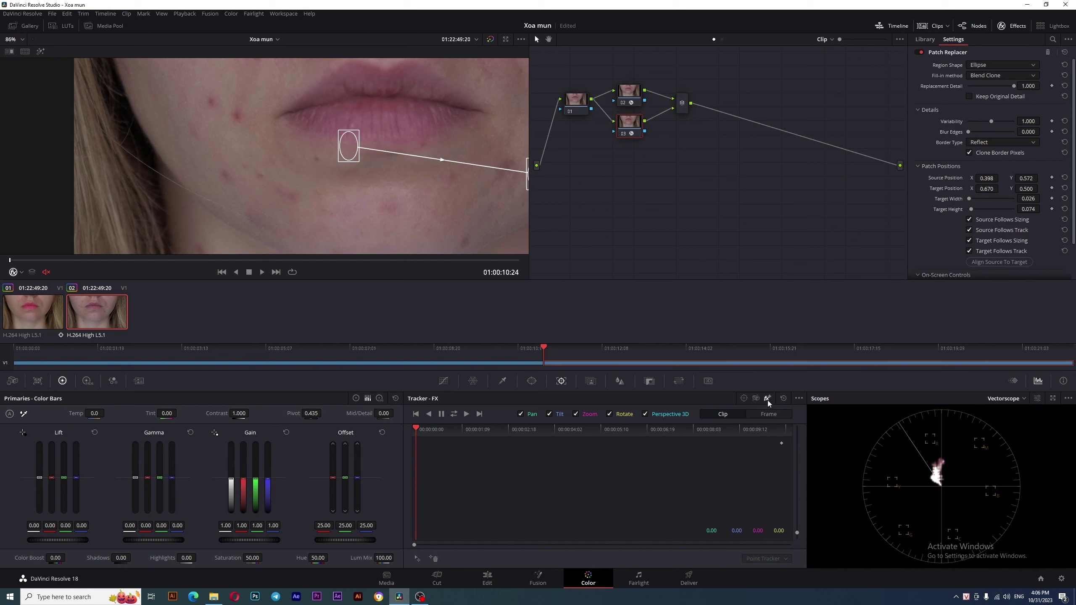
click(417, 558)
drag(420, 174, 212, 101)
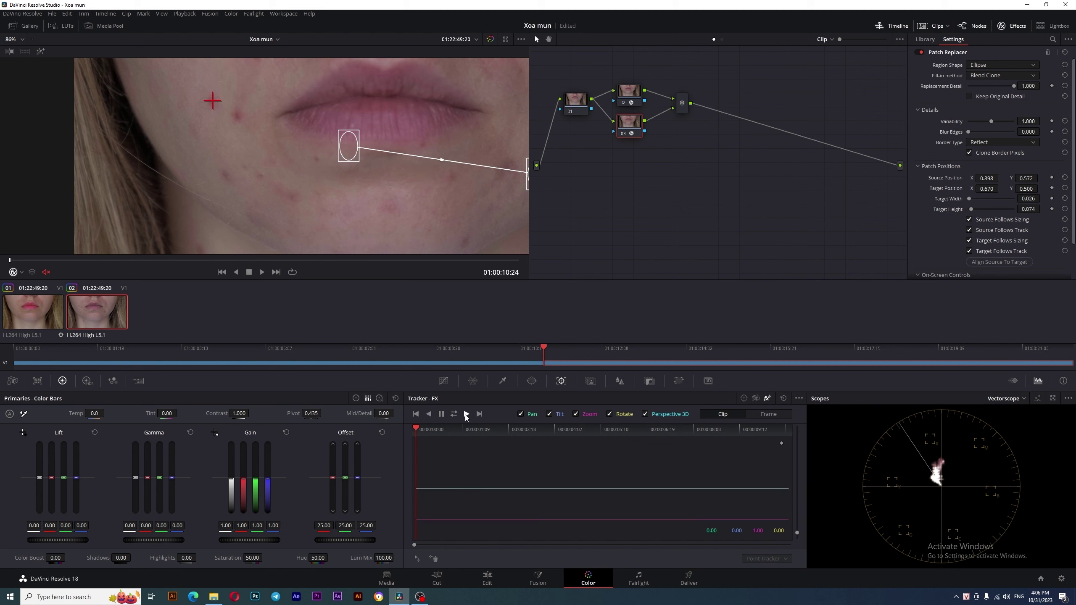
click(465, 415)
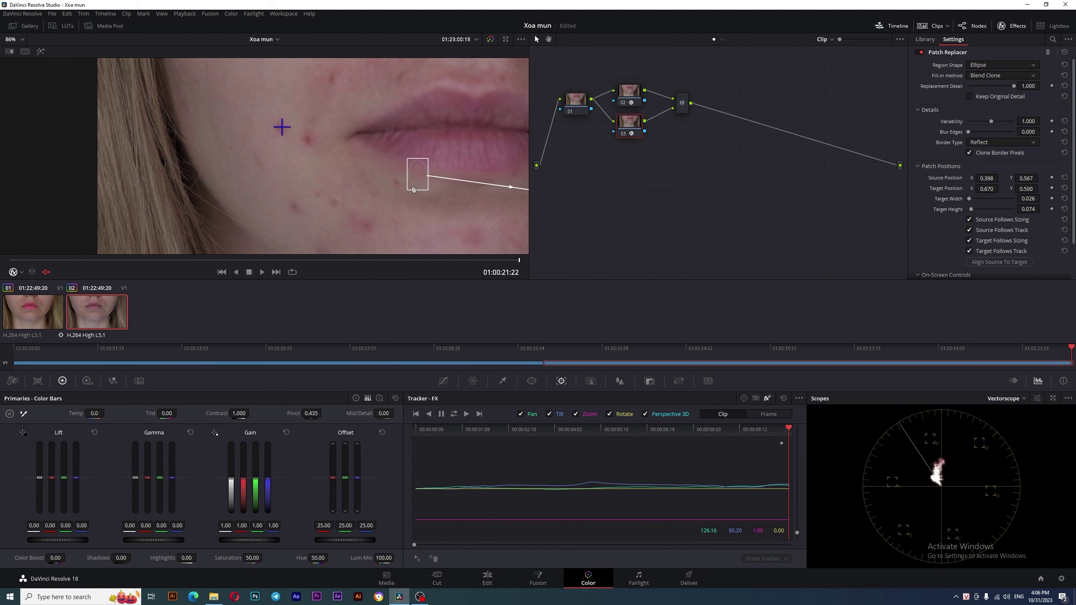
Step: Place node 03's source on clear cheek skin and its target on the blemish beside it
drag(414, 190, 243, 118)
scroll(243, 118, down, 2)
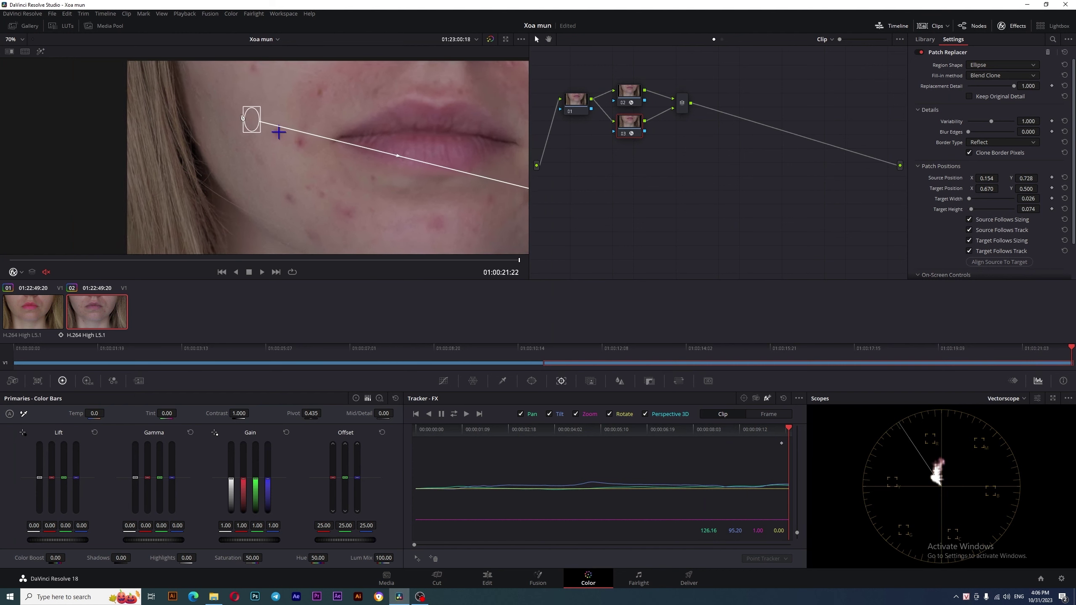
scroll(243, 118, down, 2)
mouse_move(473, 183)
mouse_down()
mouse_move(266, 138)
mouse_move(278, 143)
mouse_up()
scroll(278, 143, up, 8)
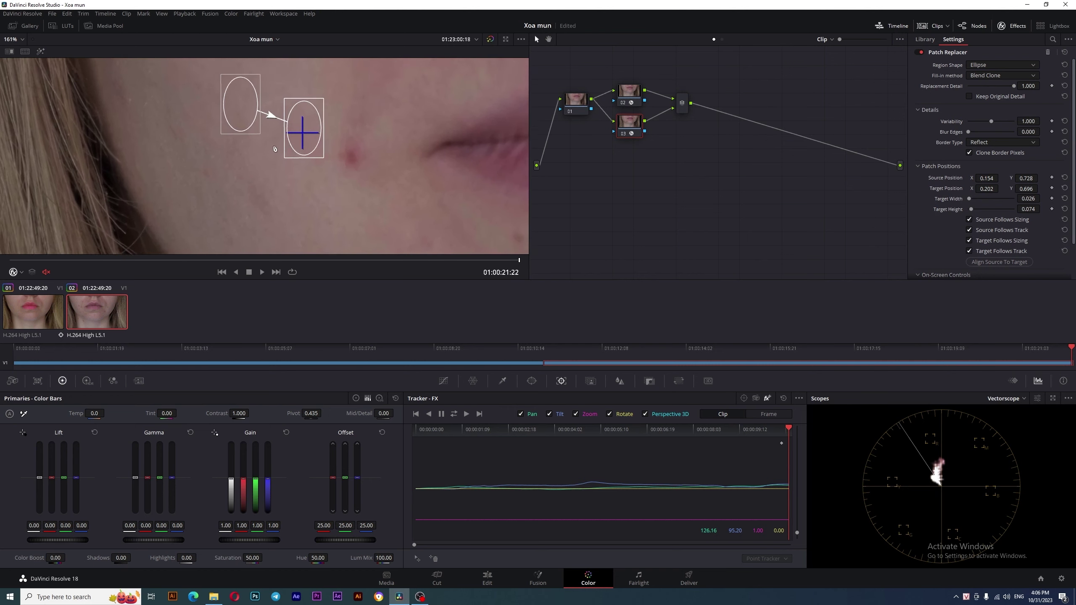
scroll(275, 148, up, 2)
scroll(274, 151, up, 2)
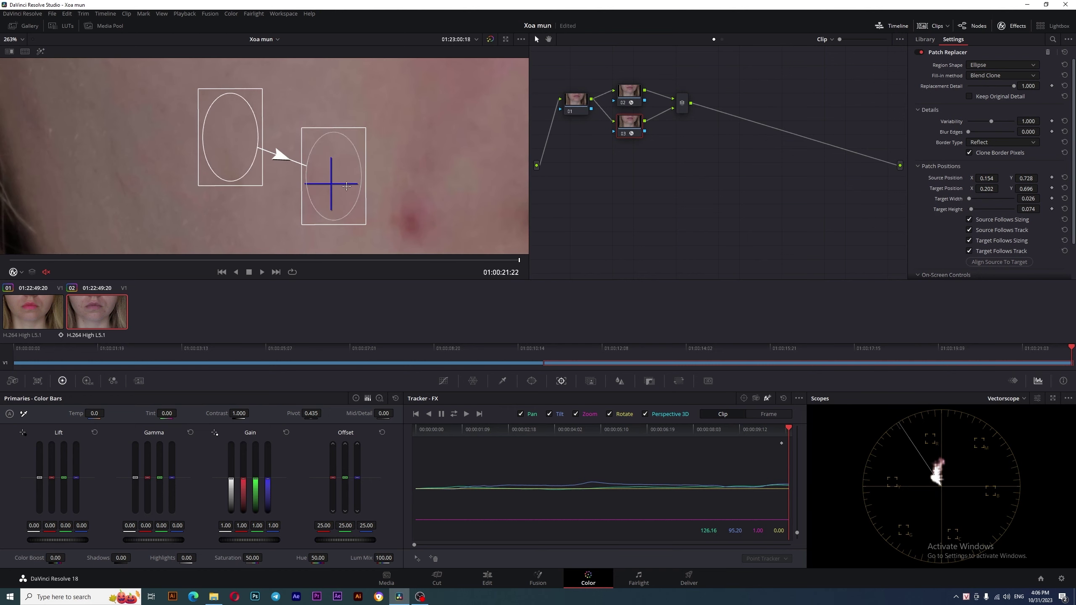
Step: Make the patches circles at 0.043 by 0.071 with Blur Edges 0.294, and hide the overlay
mouse_move(307, 207)
mouse_down()
mouse_move(368, 145)
mouse_move(363, 165)
mouse_up()
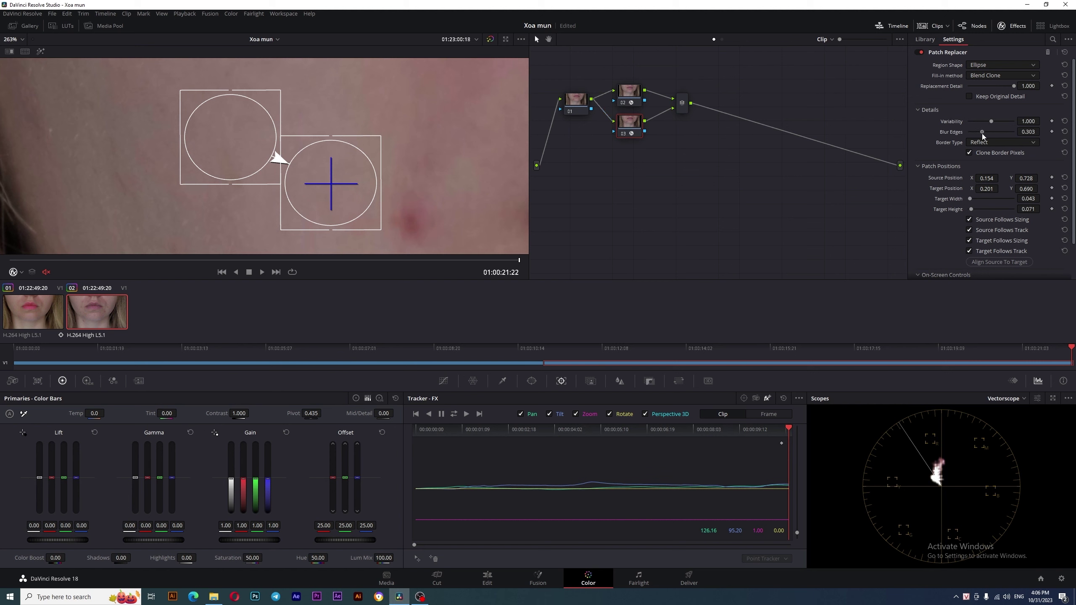
scroll(265, 157, down, 2)
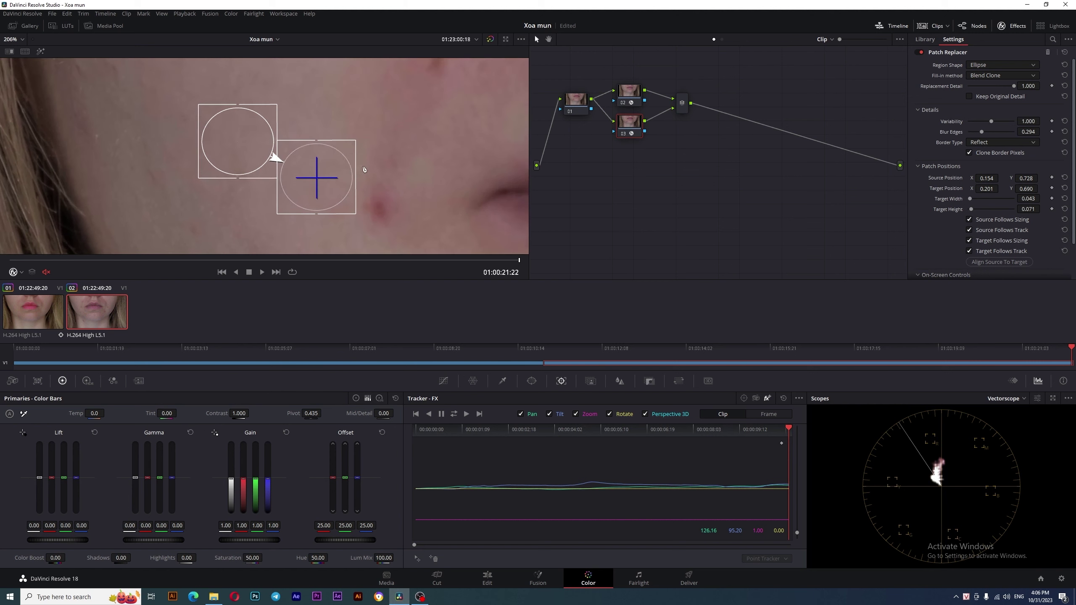
click(13, 272)
click(25, 286)
scroll(280, 151, down, 2)
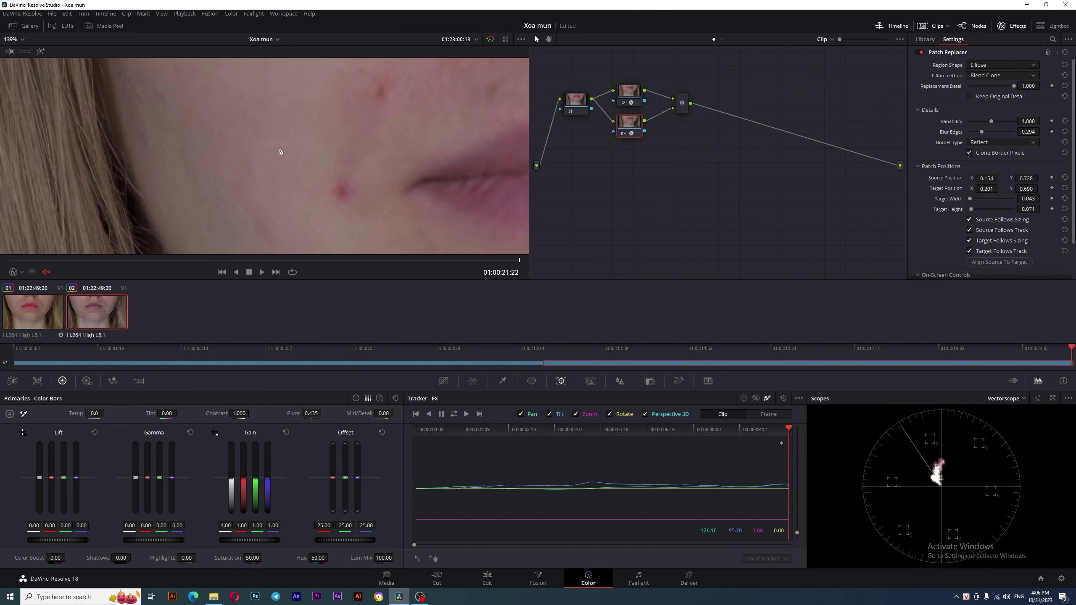
scroll(280, 152, down, 3)
scroll(288, 186, down, 2)
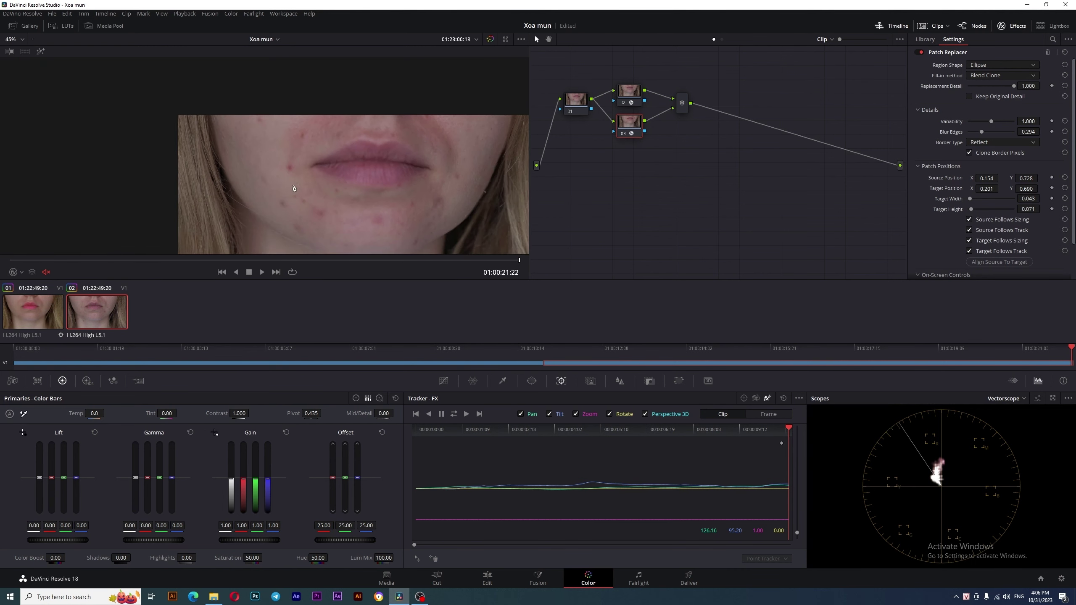
Step: Add parallel node 04 after node 03 and apply a Patch Replacer to it
right_click(626, 122)
mouse_move(651, 165)
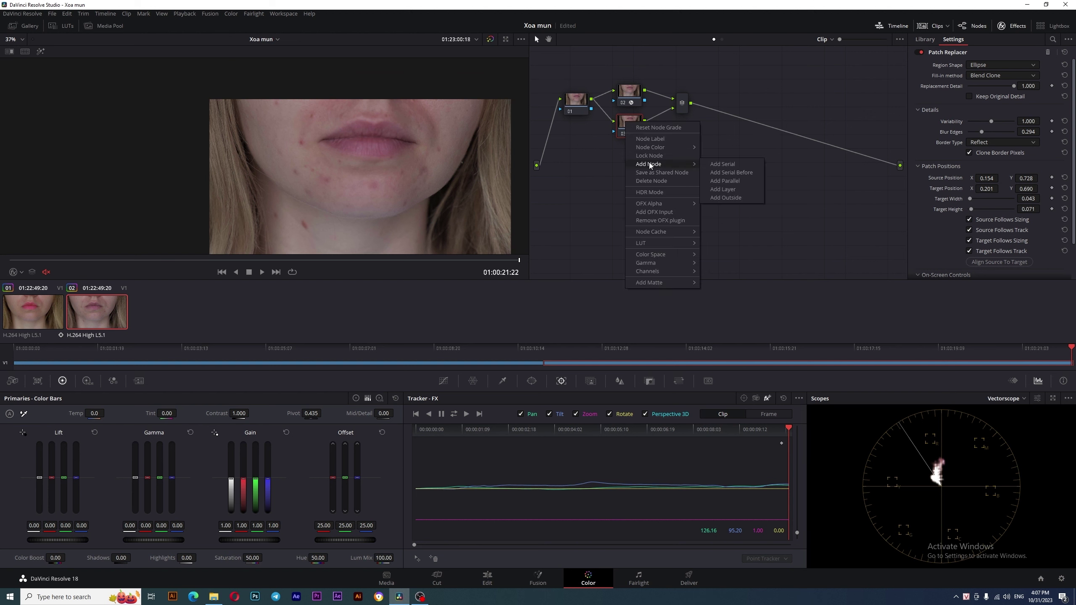
click(731, 181)
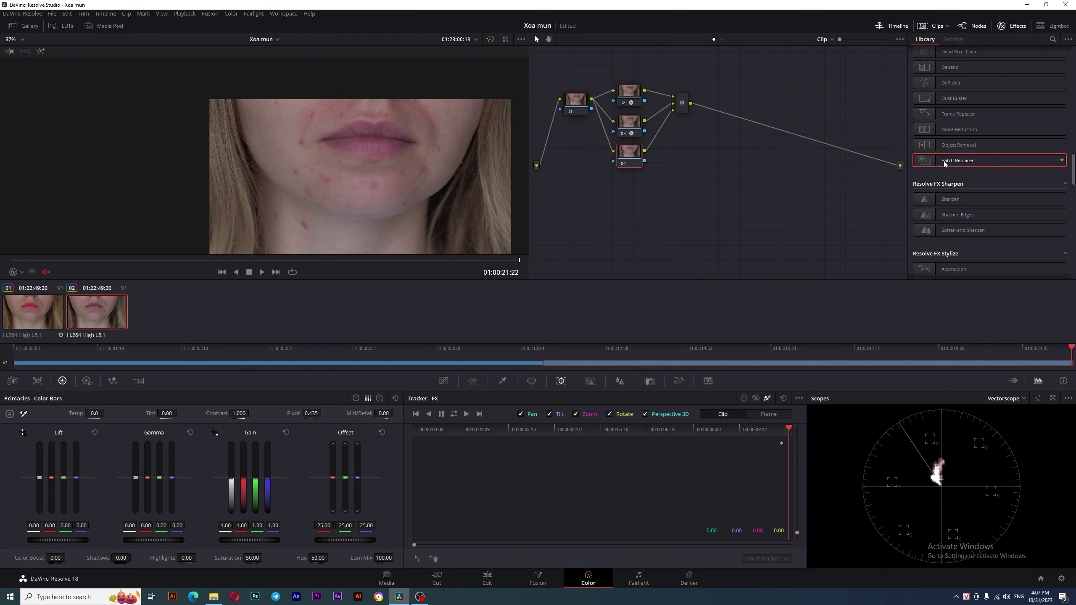
drag(945, 164, 635, 158)
Step: Shrink node 04's patch ellipses to small circles, 0.056 by 0.092, and bring up tracking
scroll(370, 175, up, 2)
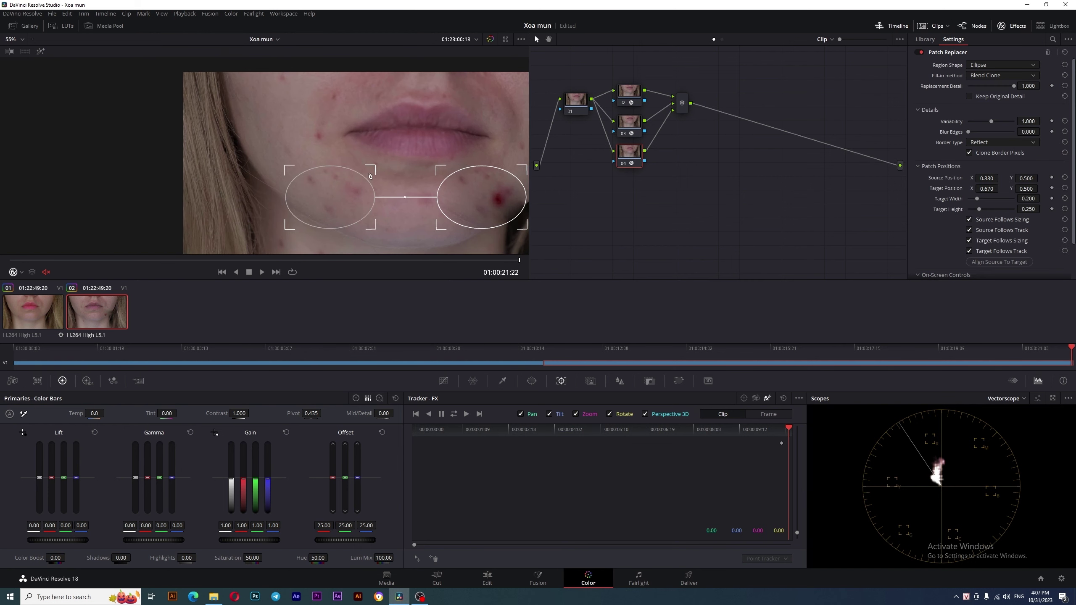
drag(370, 176, 344, 196)
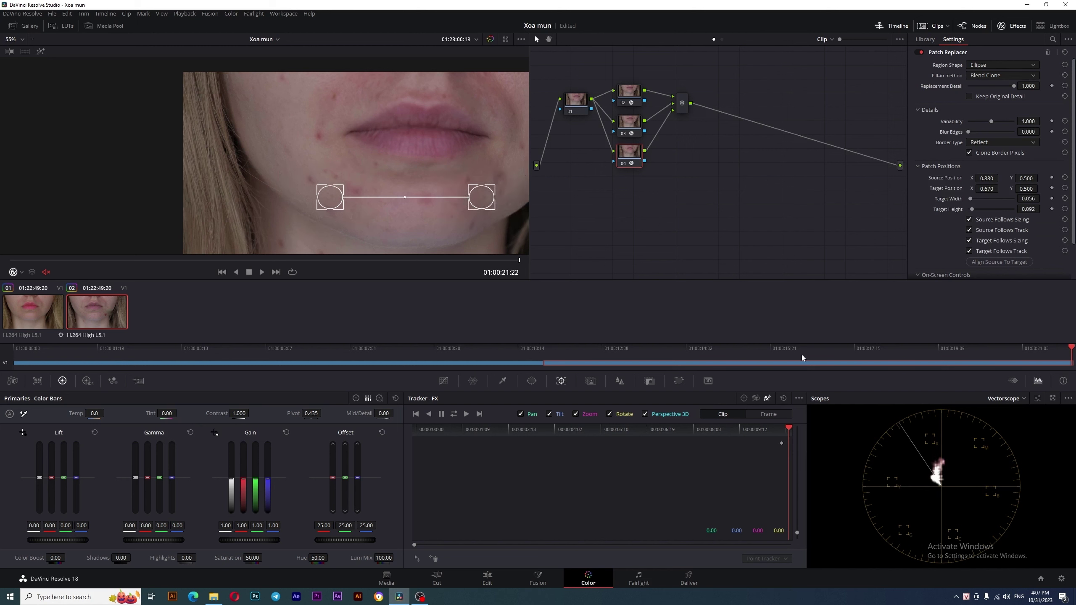
click(417, 557)
scroll(415, 159, up, 1)
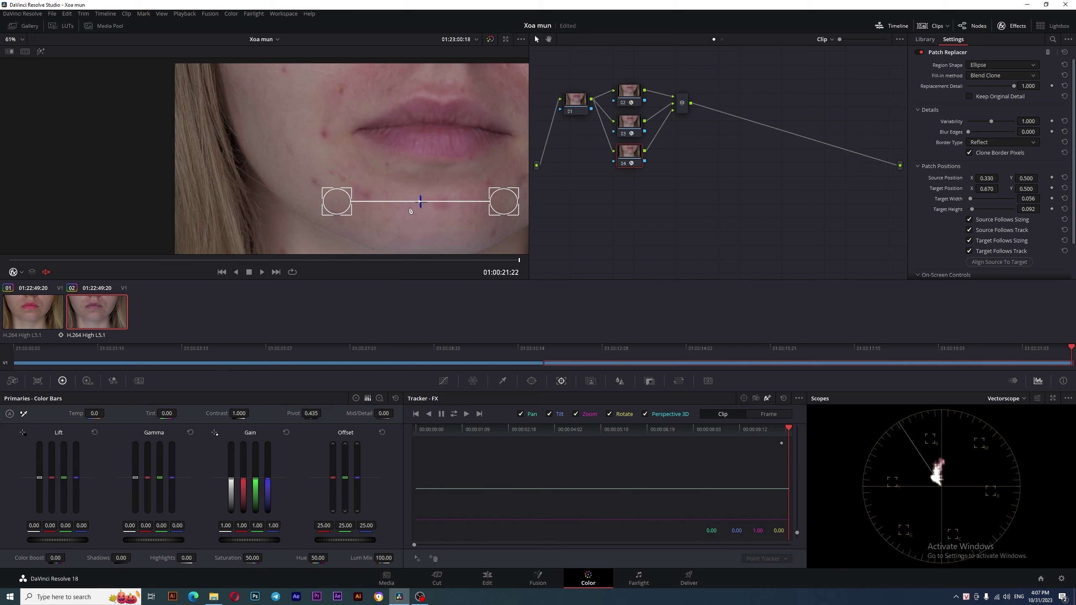
Step: Run Track Reverse on node 04's blemish back to the clip start
scroll(410, 211, up, 1)
scroll(485, 215, up, 1)
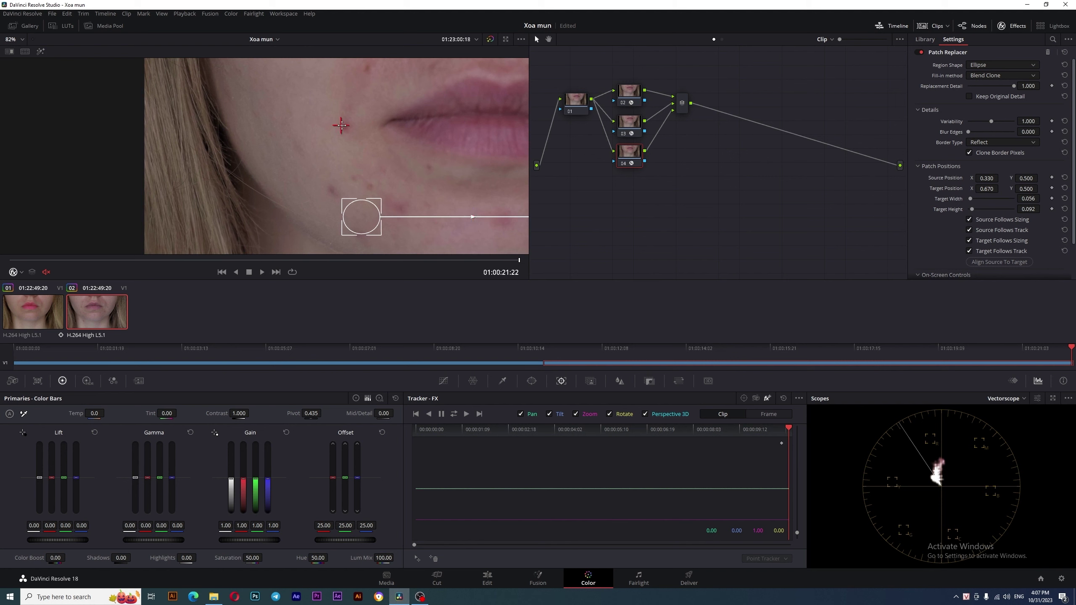
scroll(348, 120, up, 2)
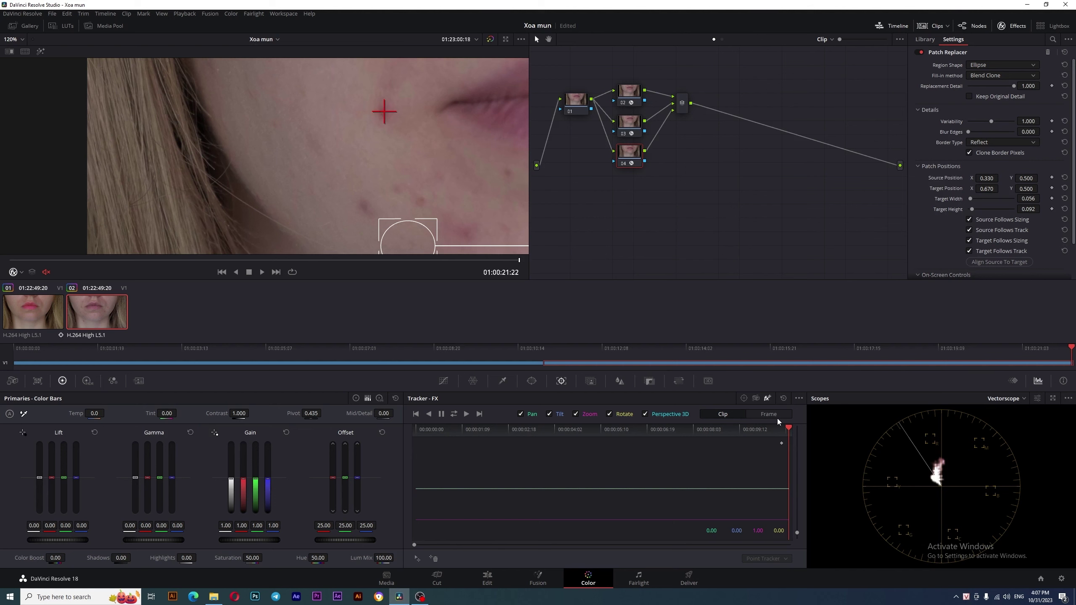
click(429, 414)
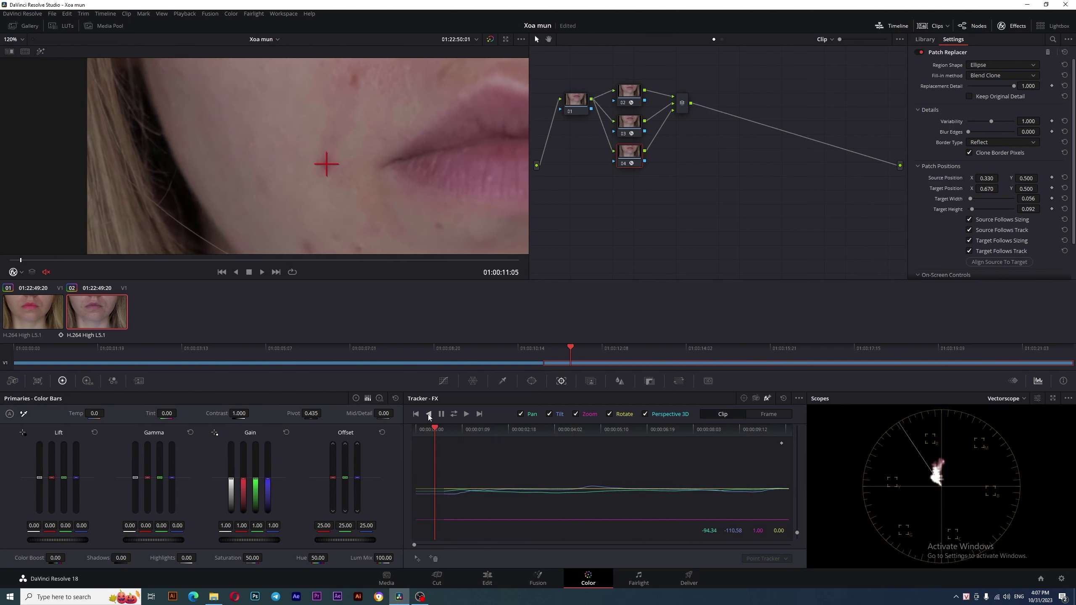
scroll(286, 156, down, 2)
Step: Put node 04's source on skin above and its target on the blemish at X 0.308, Y 0.743, with Blur Edges 0.083
scroll(287, 156, down, 3)
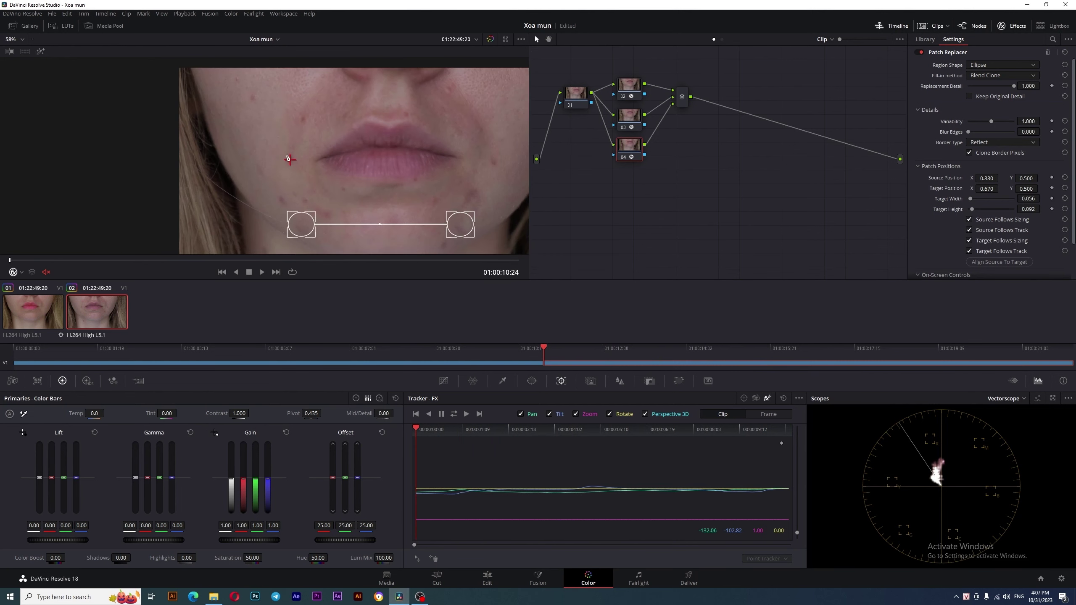
drag(299, 230, 268, 174)
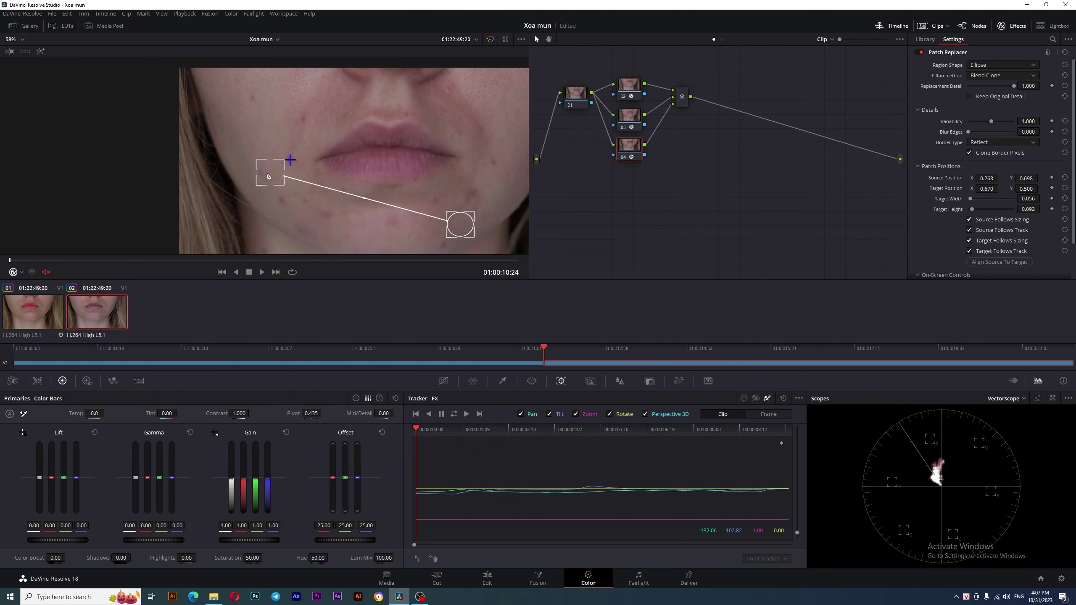
drag(461, 224, 270, 156)
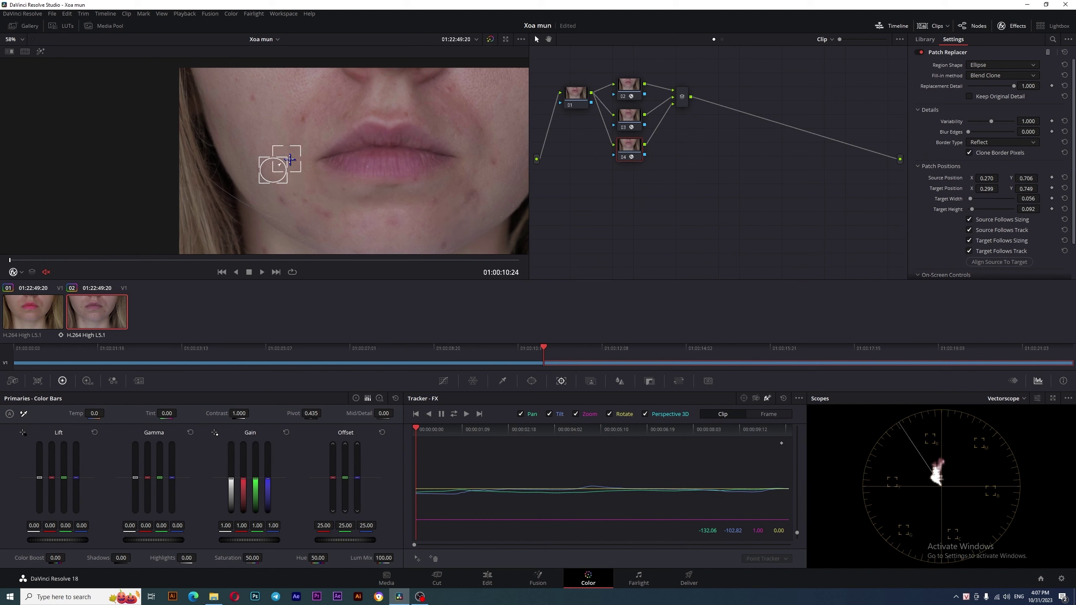
scroll(292, 163, up, 1)
scroll(292, 163, up, 2)
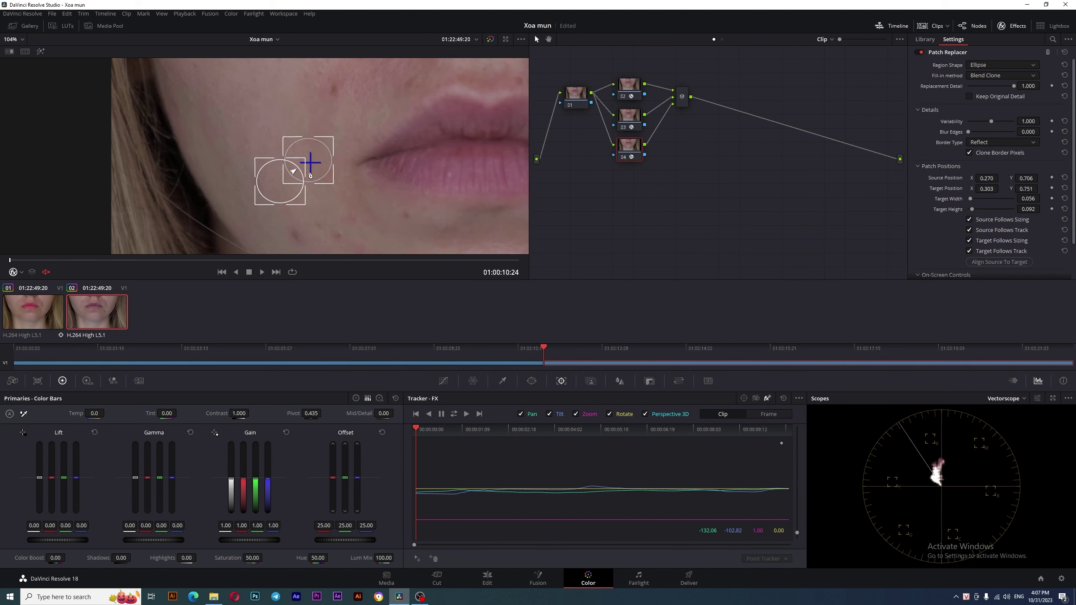
mouse_move(297, 175)
mouse_down()
mouse_move(295, 204)
mouse_move(286, 142)
mouse_move(317, 148)
mouse_up()
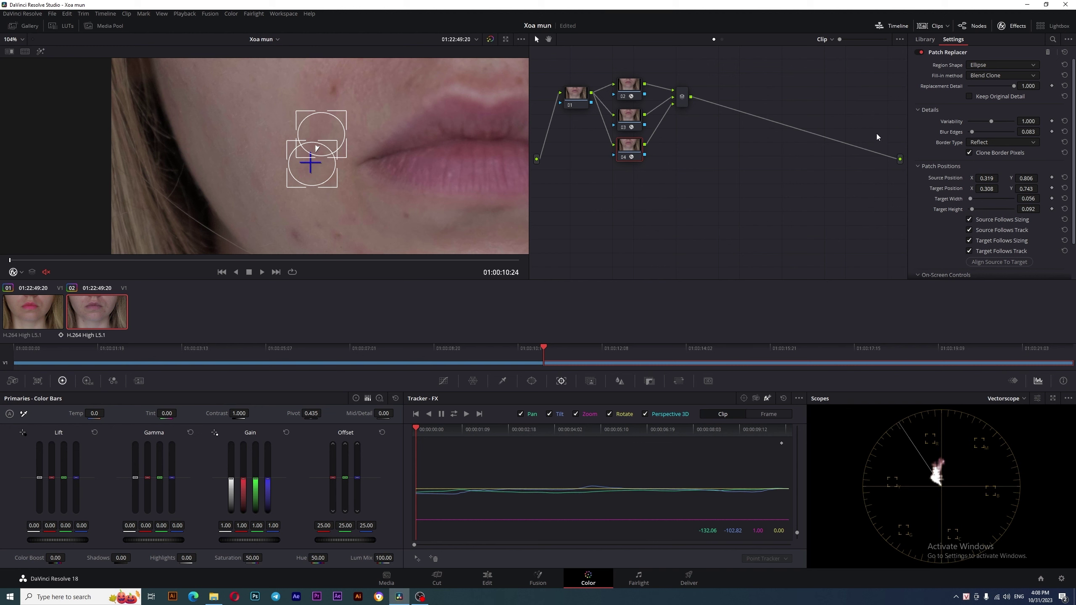
Step: Play the clip, then switch the selected patch nodes off and back on with Ctrl+D
scroll(187, 171, down, 2)
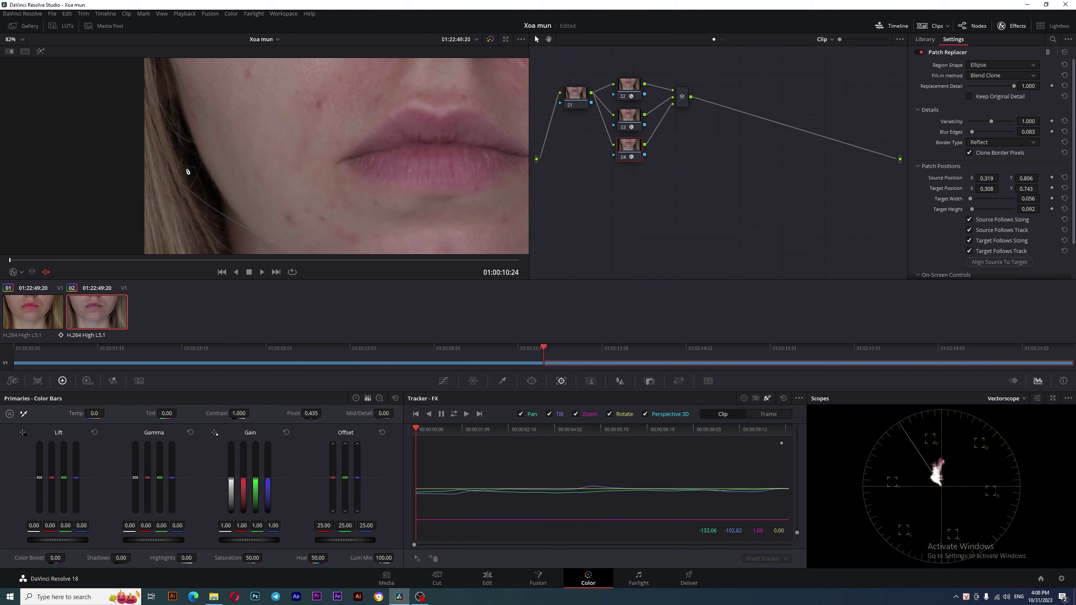
scroll(187, 171, down, 5)
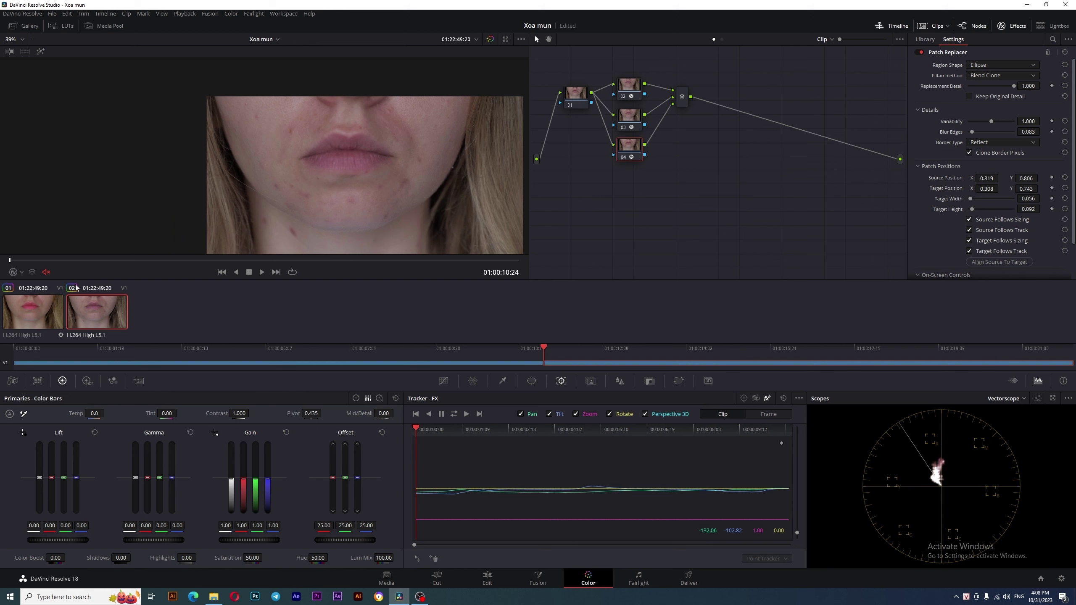
key(space)
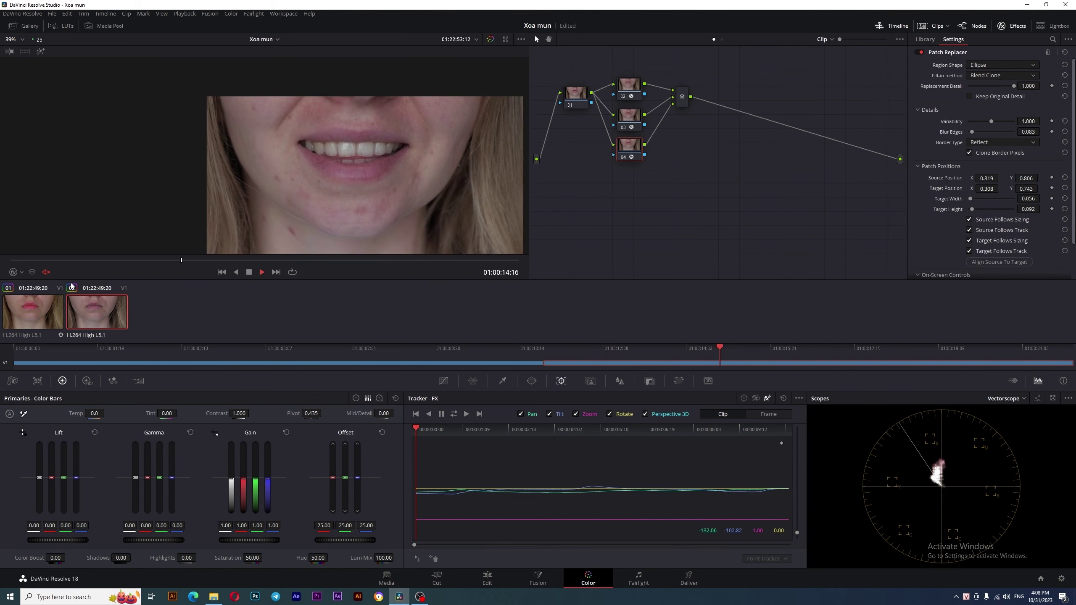
mouse_move(731, 178)
mouse_down()
mouse_move(680, 94)
mouse_move(628, 70)
mouse_up()
key(ctrl+d)
key(ctrl+d)
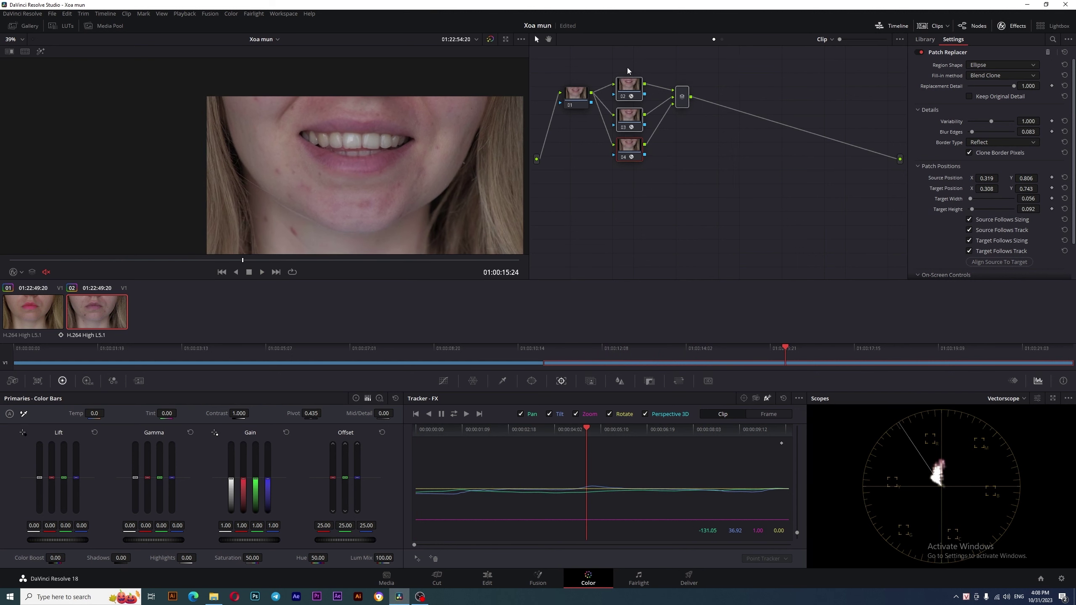
key(ctrl+d)
key(ctrl+d)
Step: Add serial node 05 after the Parallel Mixer and move it up and right
right_click(684, 107)
mouse_move(742, 111)
click(797, 112)
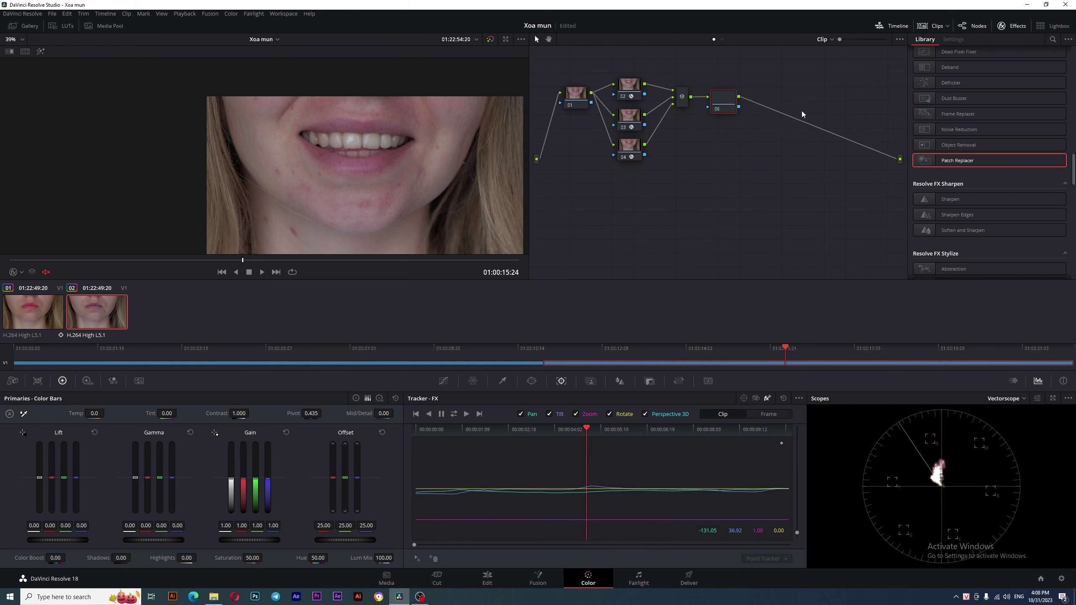
drag(722, 108, 740, 101)
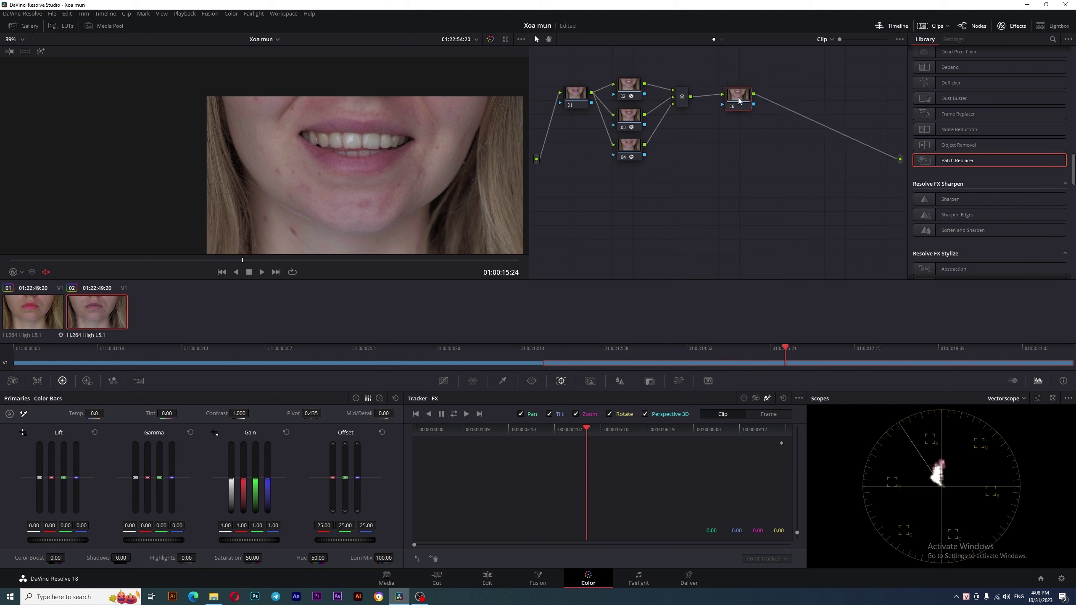